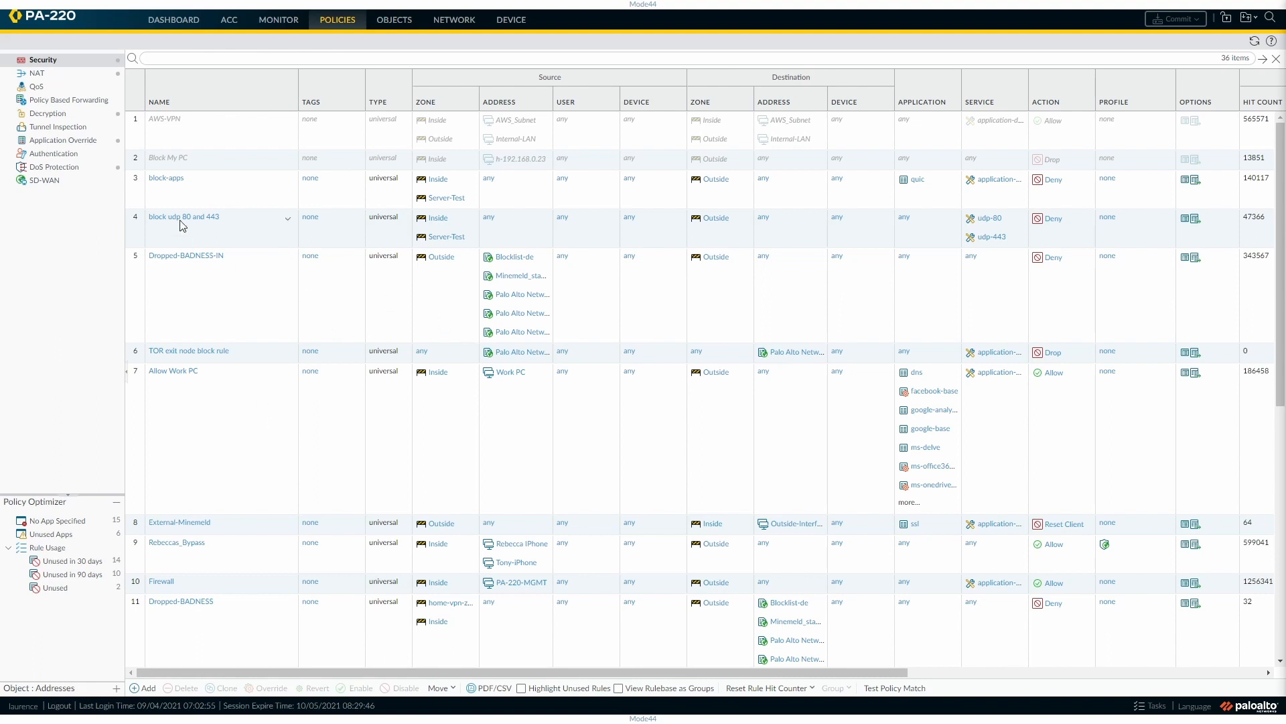
Open the block-apps security policy rule and review its available rule types.
{"action": "left_click", "coordinate": [166, 185]}
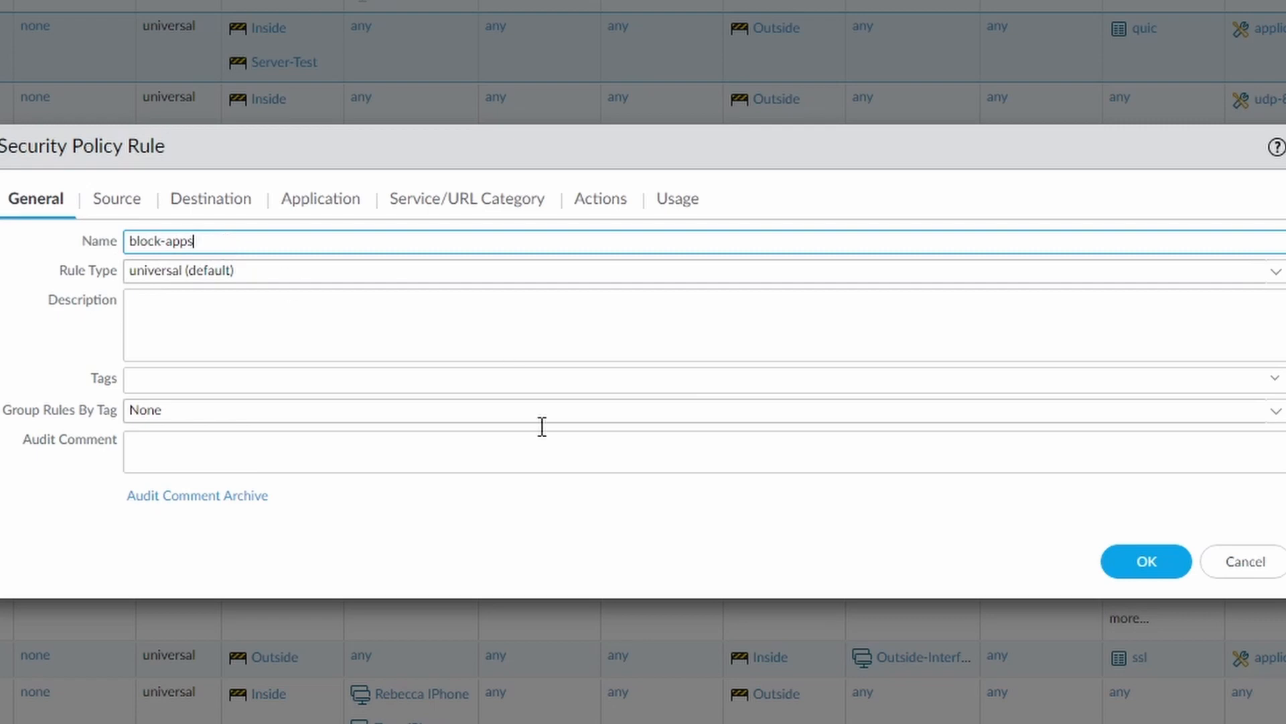
{"action": "left_click", "coordinate": [1277, 274]}
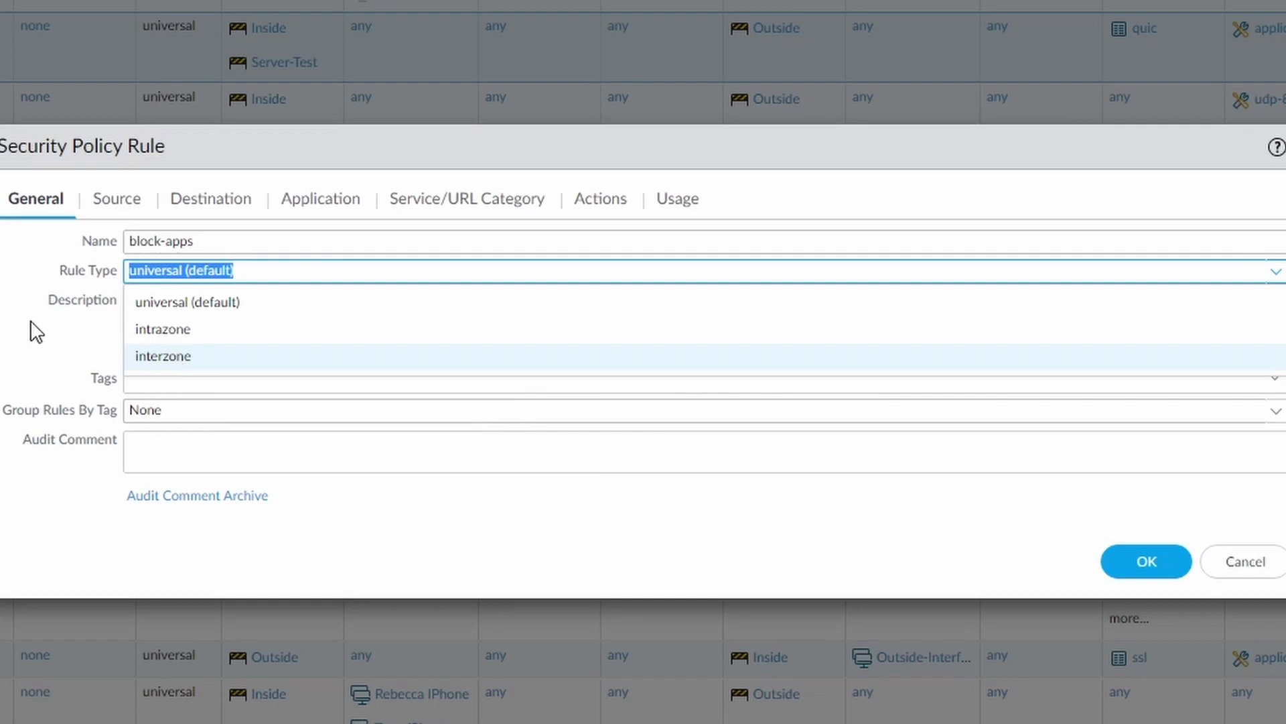
{"action": "left_click", "coordinate": [1277, 272]}
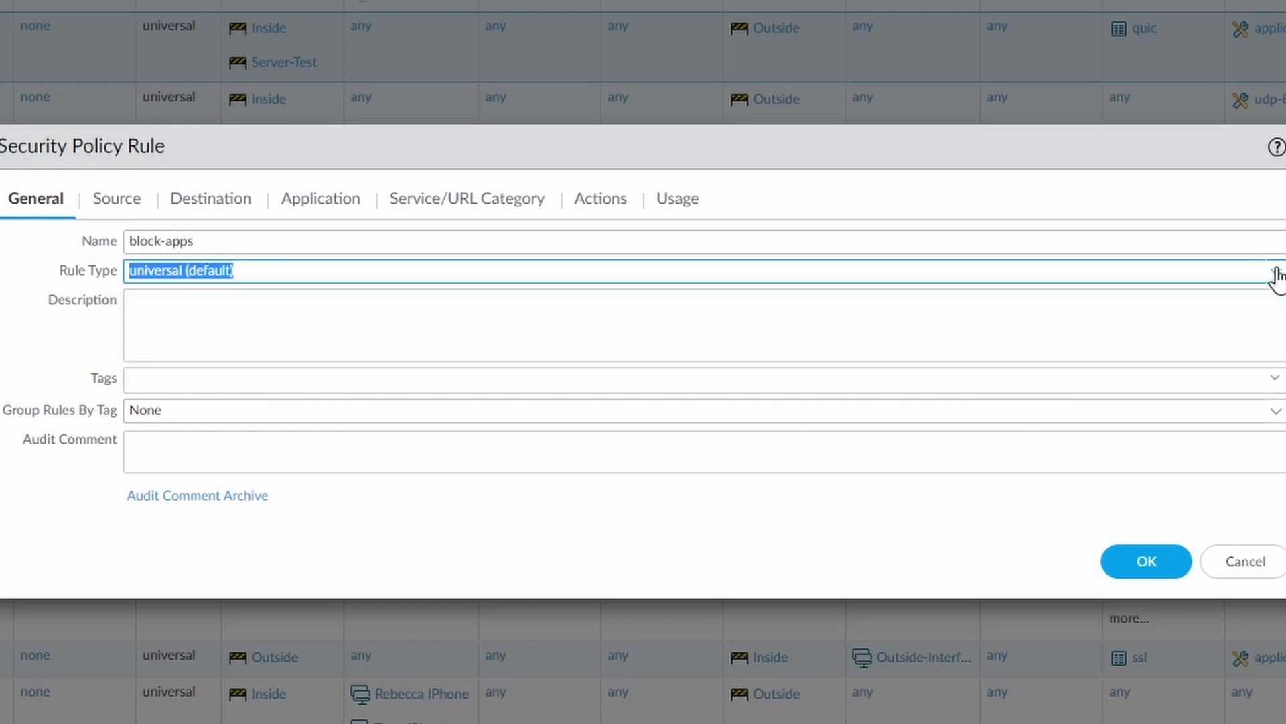
Enter "Quic Best practice rule" as the description of the block-apps rule.
{"action": "left_click", "coordinate": [161, 308]}
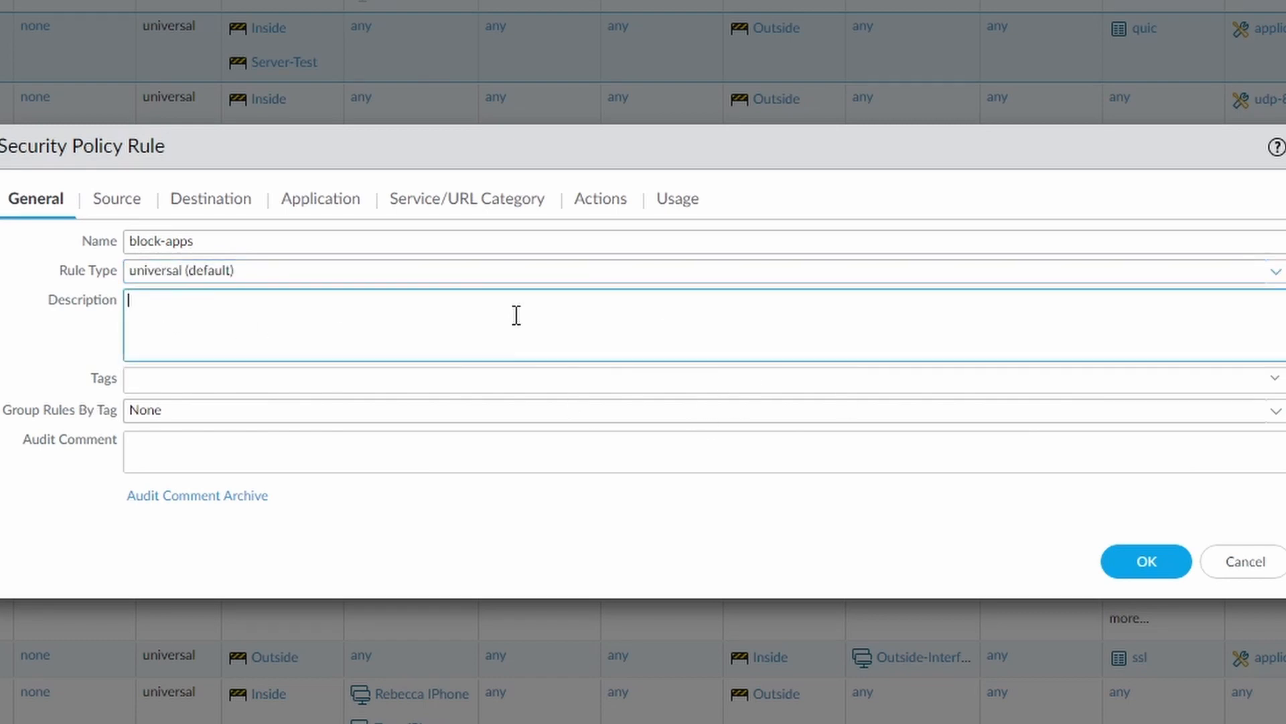
{"action": "type", "text": "Quic Best pract"}
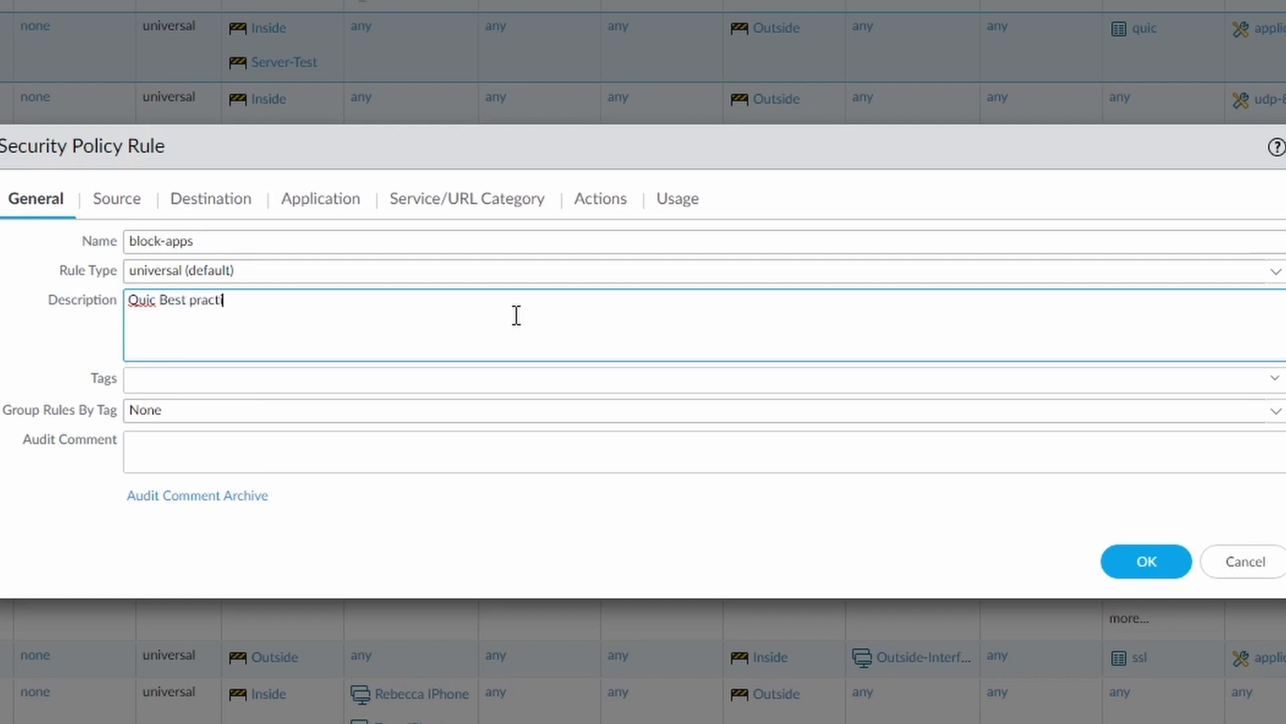
{"action": "type", "text": "ice rule"}
{"action": "key", "text": "BackSpace"}
Review the tags that can be assigned to the rule and the tags available for grouping rules.
{"action": "left_click", "coordinate": [1273, 380]}
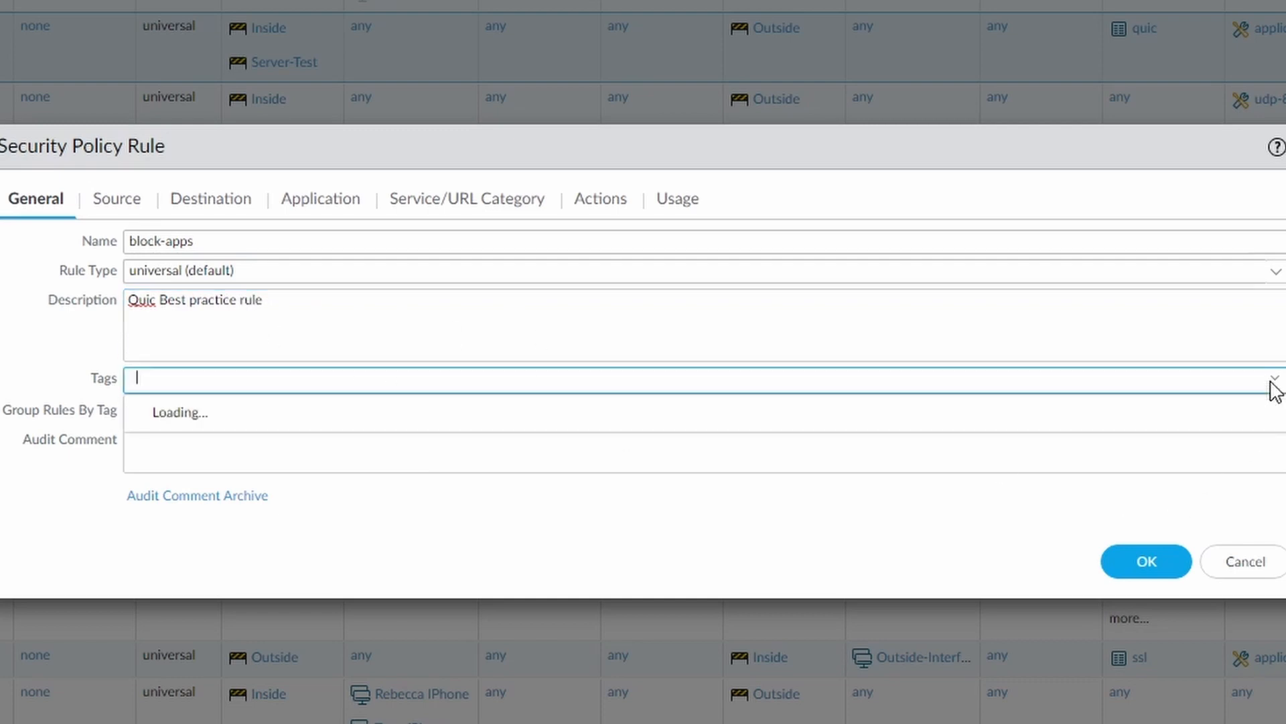
{"action": "scroll", "coordinate": [375, 563], "scroll_direction": "down", "scroll_amount": 2}
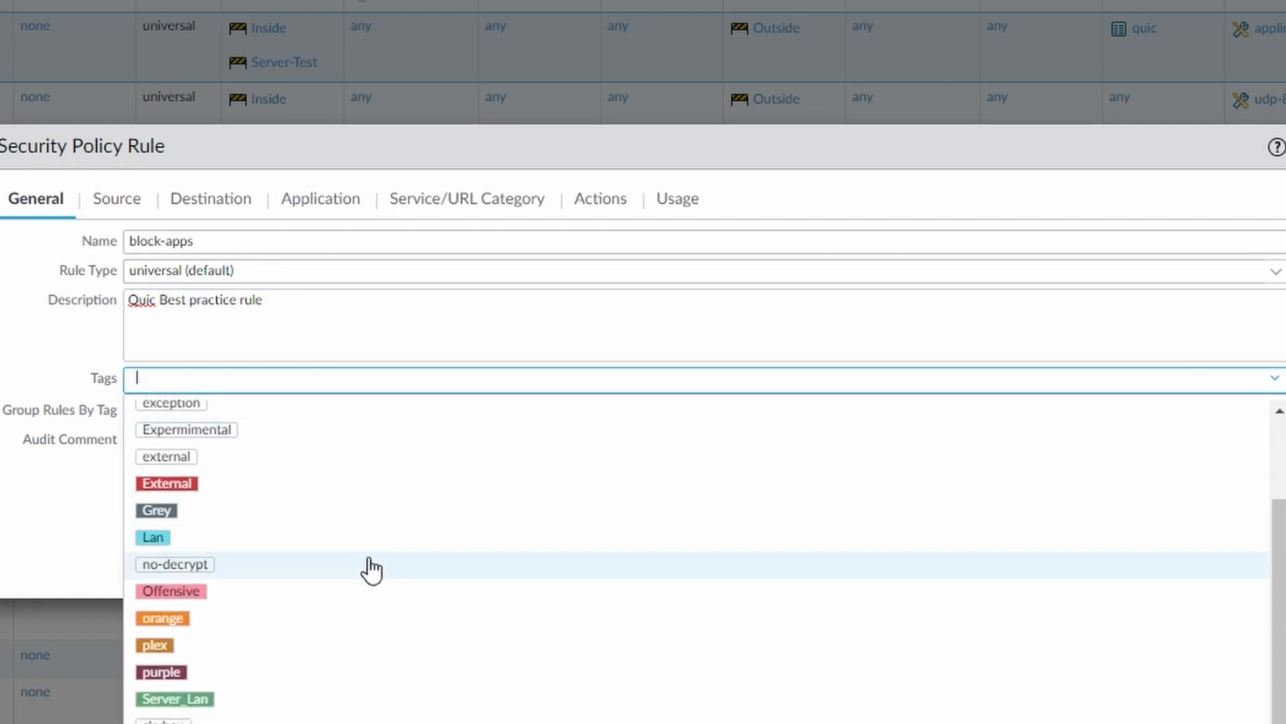
{"action": "left_click", "coordinate": [48, 531]}
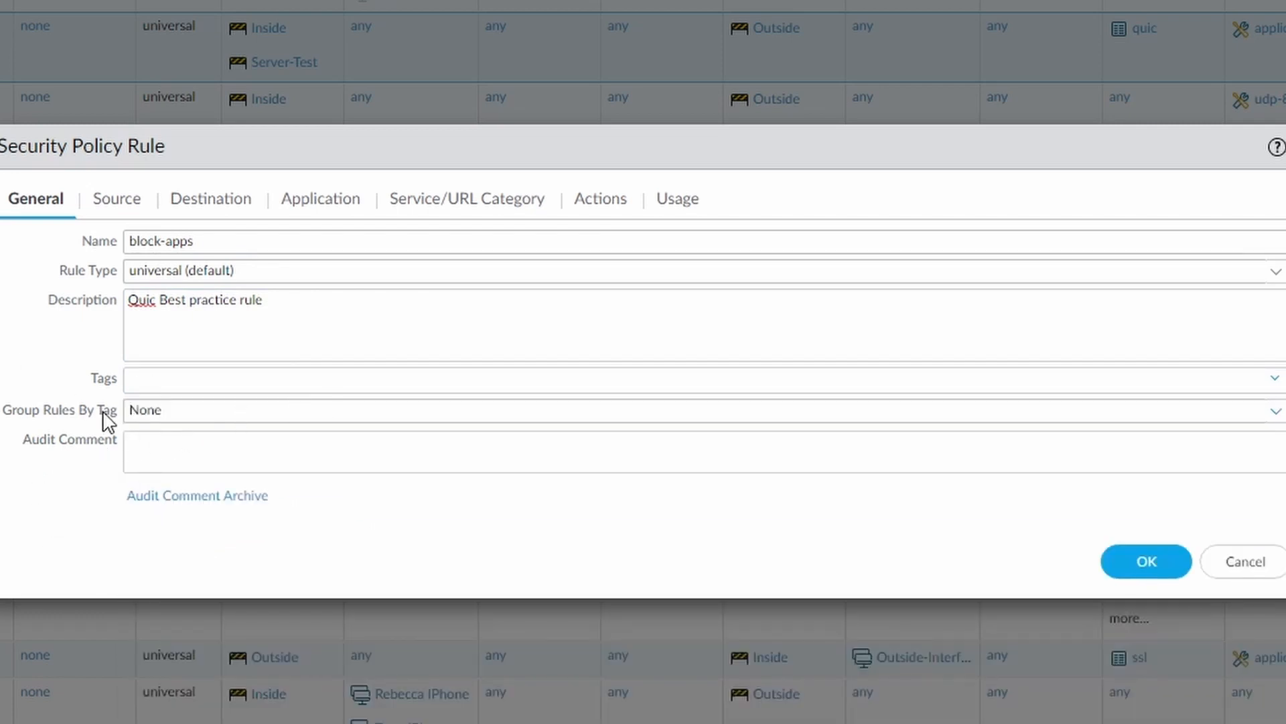
{"action": "left_click", "coordinate": [1275, 412]}
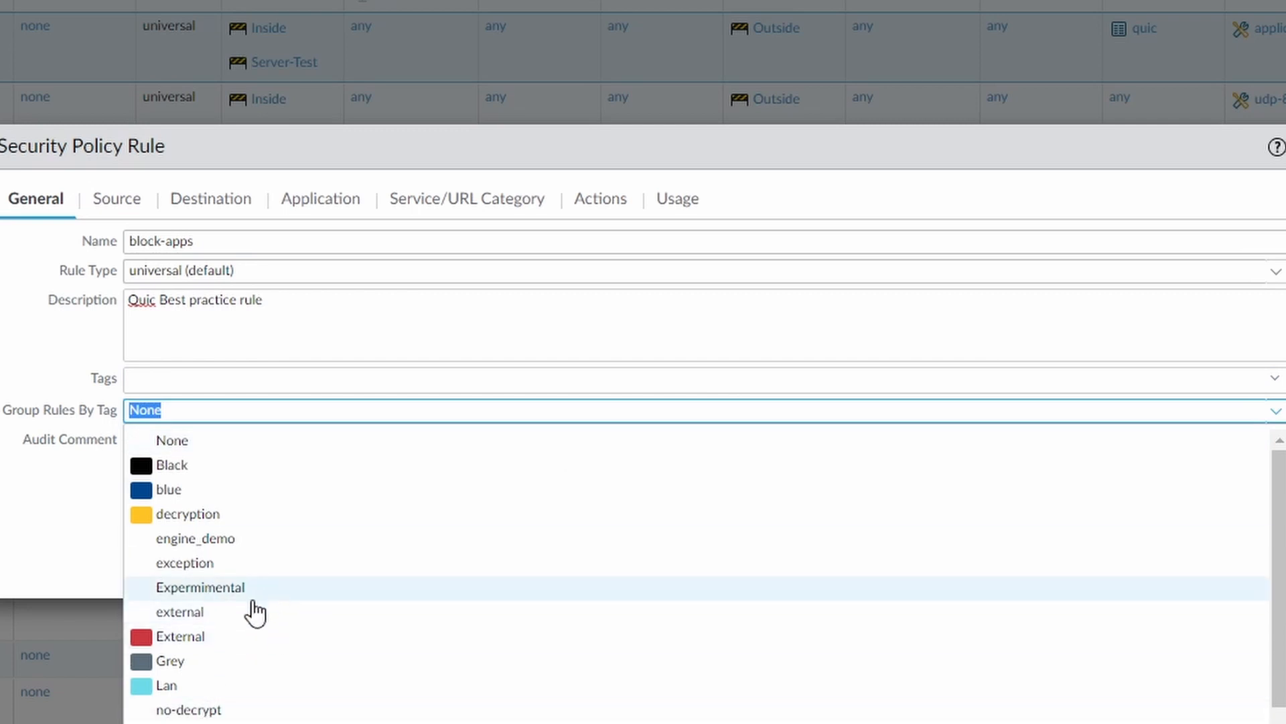
{"action": "left_click", "coordinate": [19, 566]}
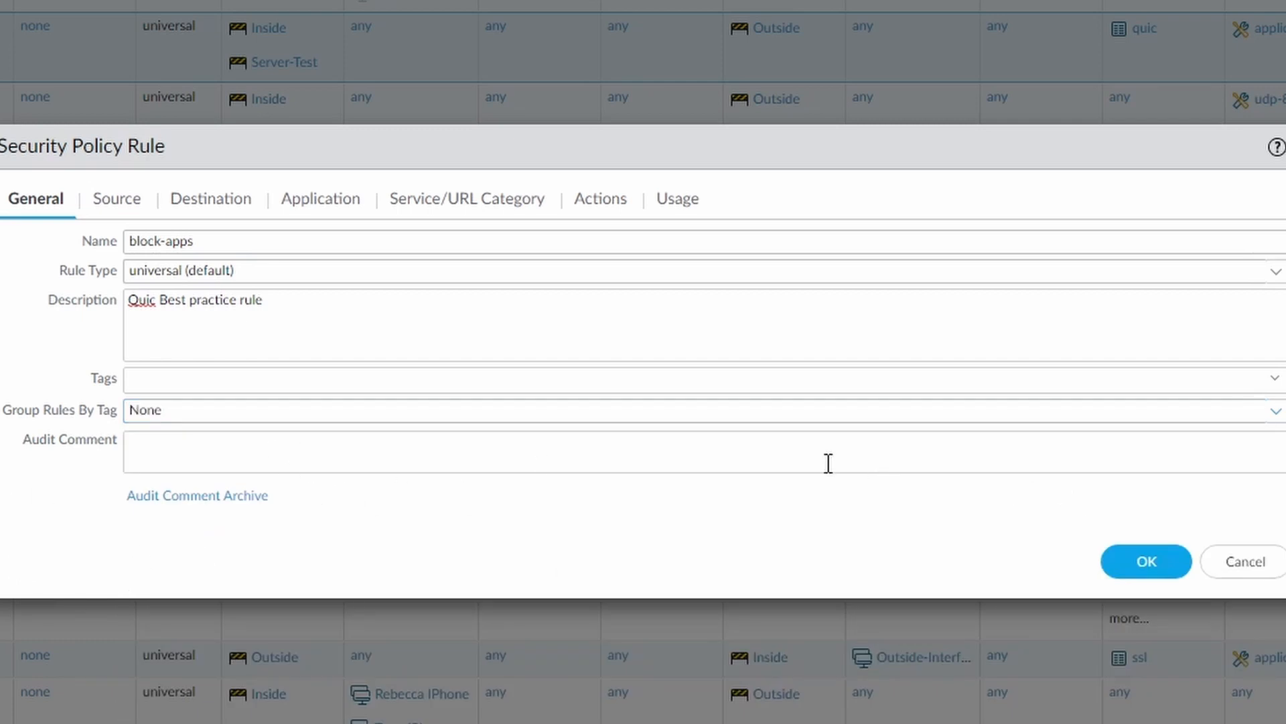
View the audit comment archive for the block-apps rule and close it.
{"action": "left_click", "coordinate": [491, 447]}
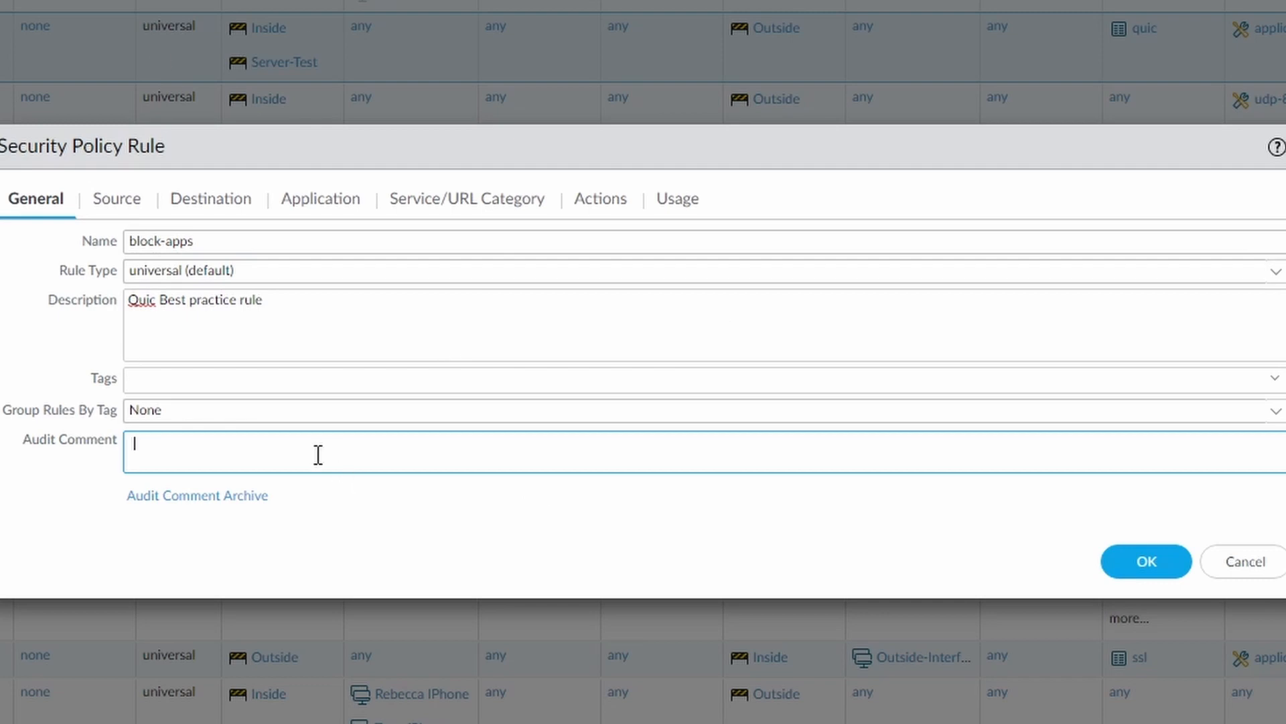
{"action": "left_click", "coordinate": [174, 496]}
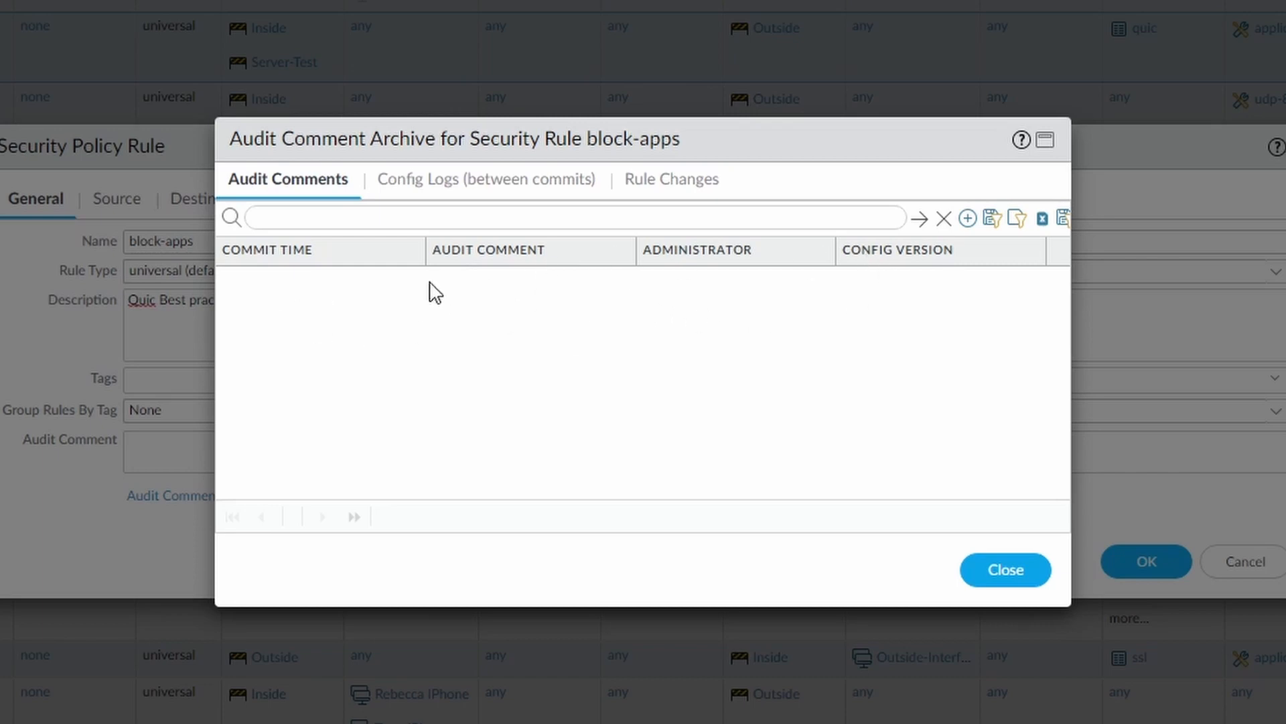
{"action": "left_click", "coordinate": [1022, 580]}
Try to replace the Any source address with a specific entry, and restore Any.
{"action": "left_click", "coordinate": [115, 197]}
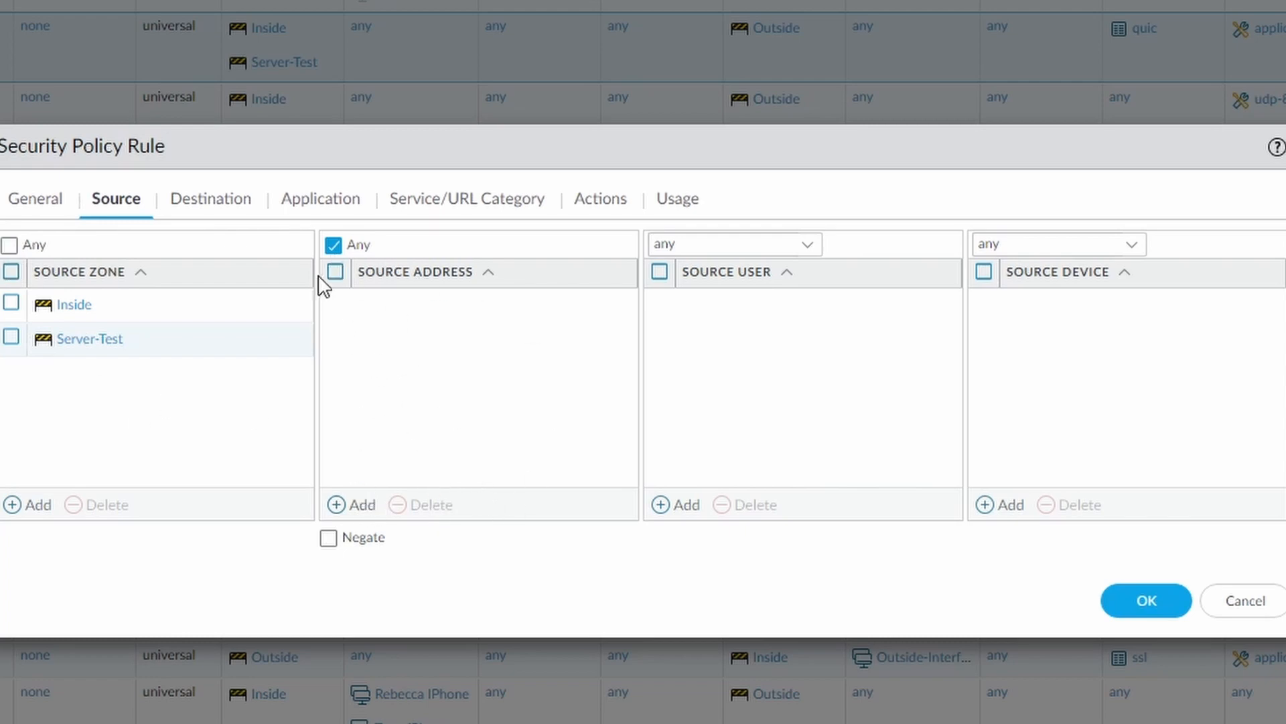
{"action": "left_click", "coordinate": [333, 245]}
{"action": "left_click", "coordinate": [362, 507]}
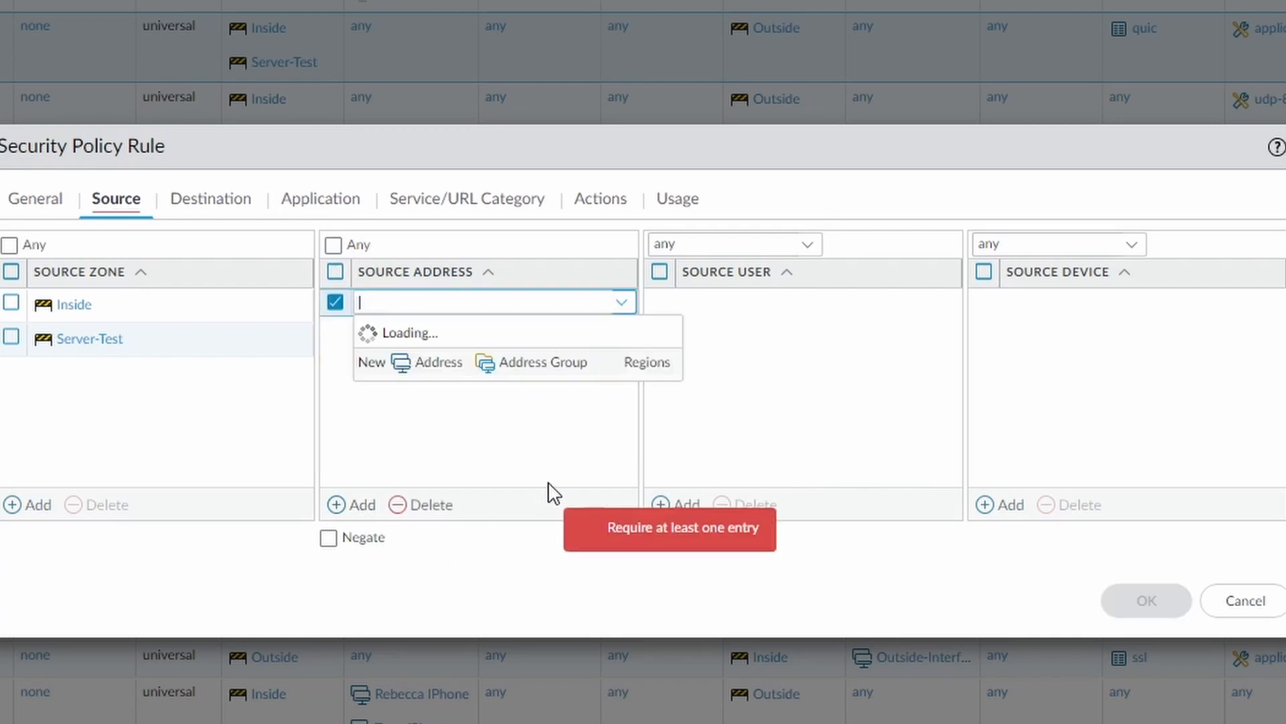
{"action": "left_click", "coordinate": [714, 433]}
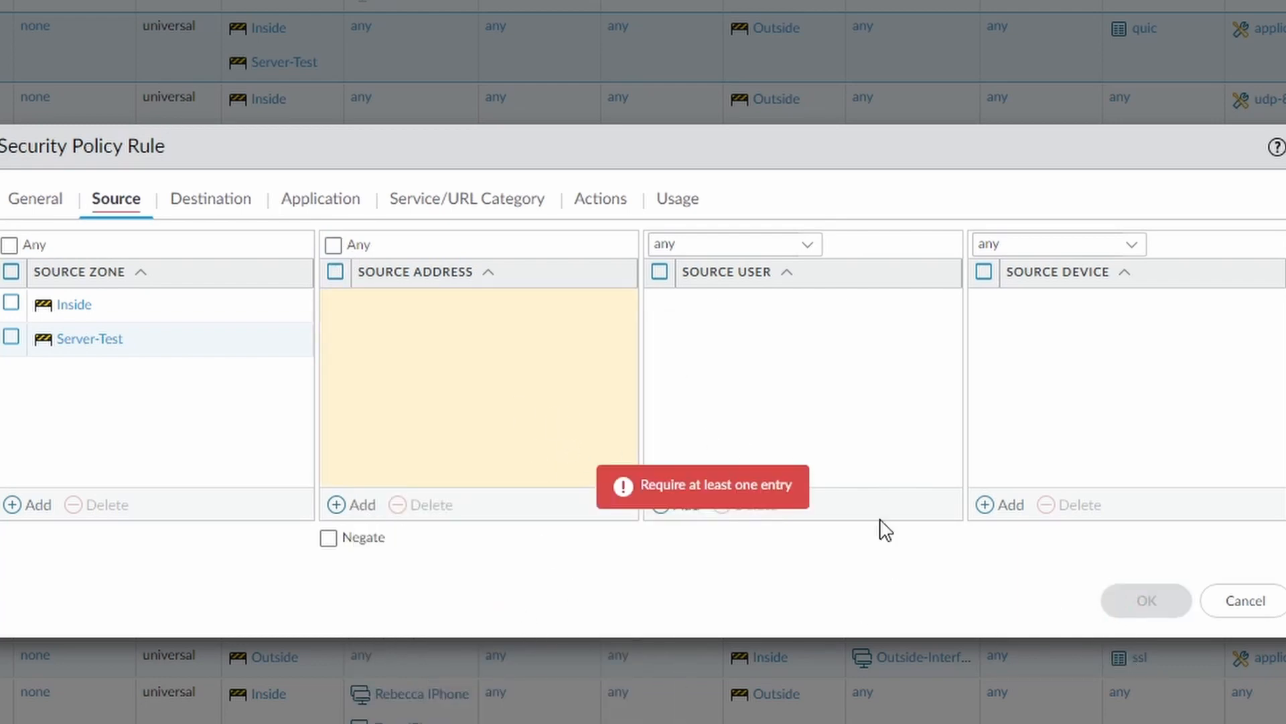
{"action": "left_click", "coordinate": [333, 245]}
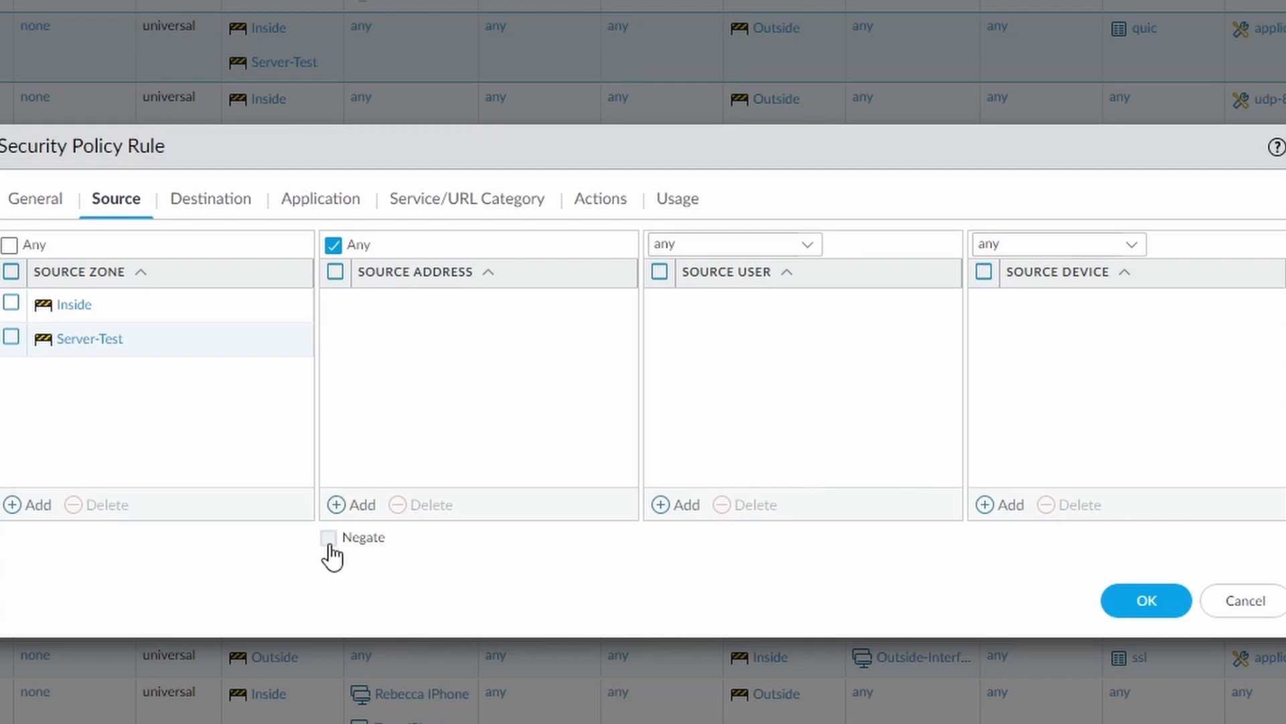
Try Cortex-external-IP as the source address with negation switched on and off, and remove the entry.
{"action": "left_click", "coordinate": [365, 506]}
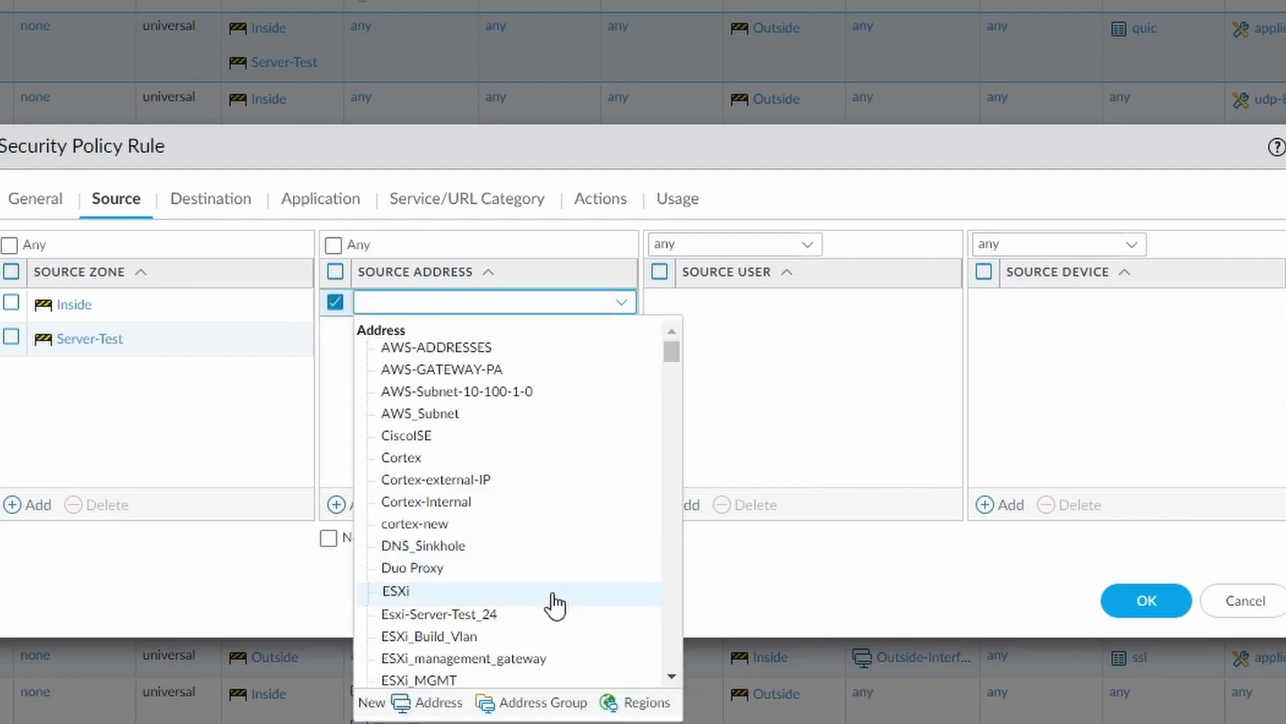
{"action": "left_click", "coordinate": [522, 484]}
{"action": "left_click", "coordinate": [439, 396]}
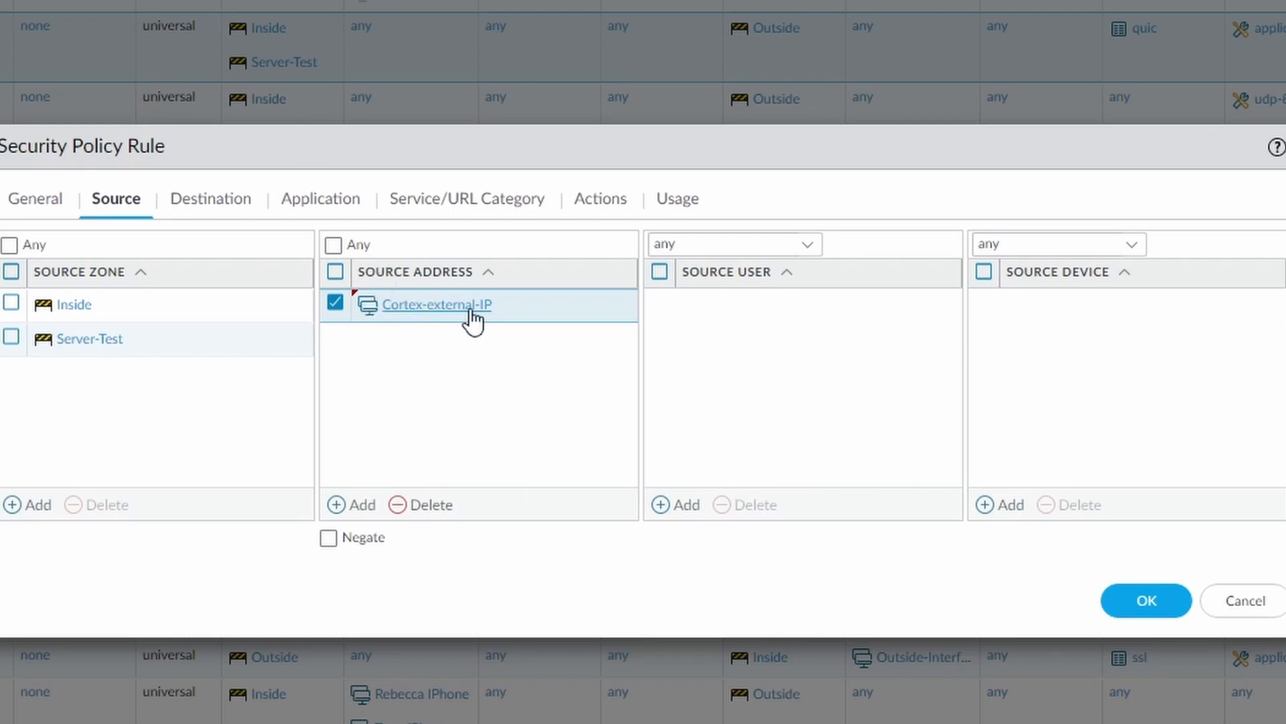
{"action": "left_click", "coordinate": [327, 539]}
{"action": "left_click", "coordinate": [328, 539]}
{"action": "left_click", "coordinate": [424, 507]}
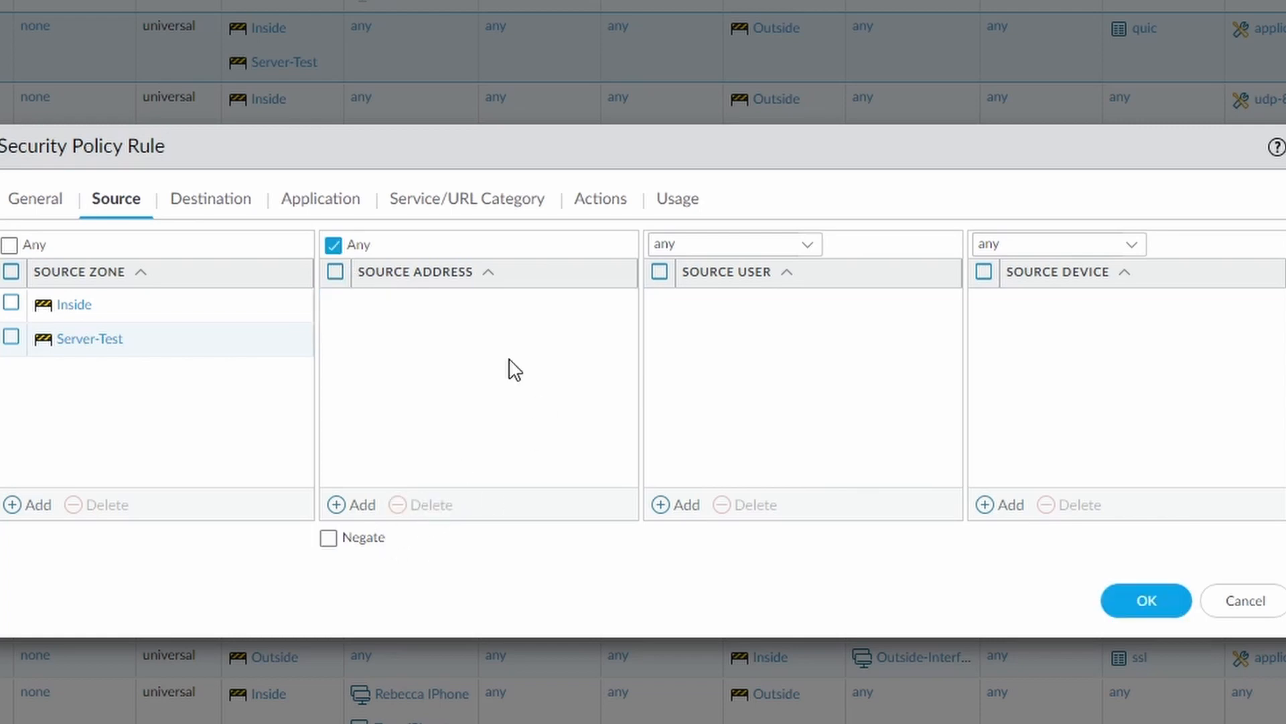
Examine which source users and source devices can be selected for the rule, without adding any entry.
{"action": "left_click", "coordinate": [684, 509]}
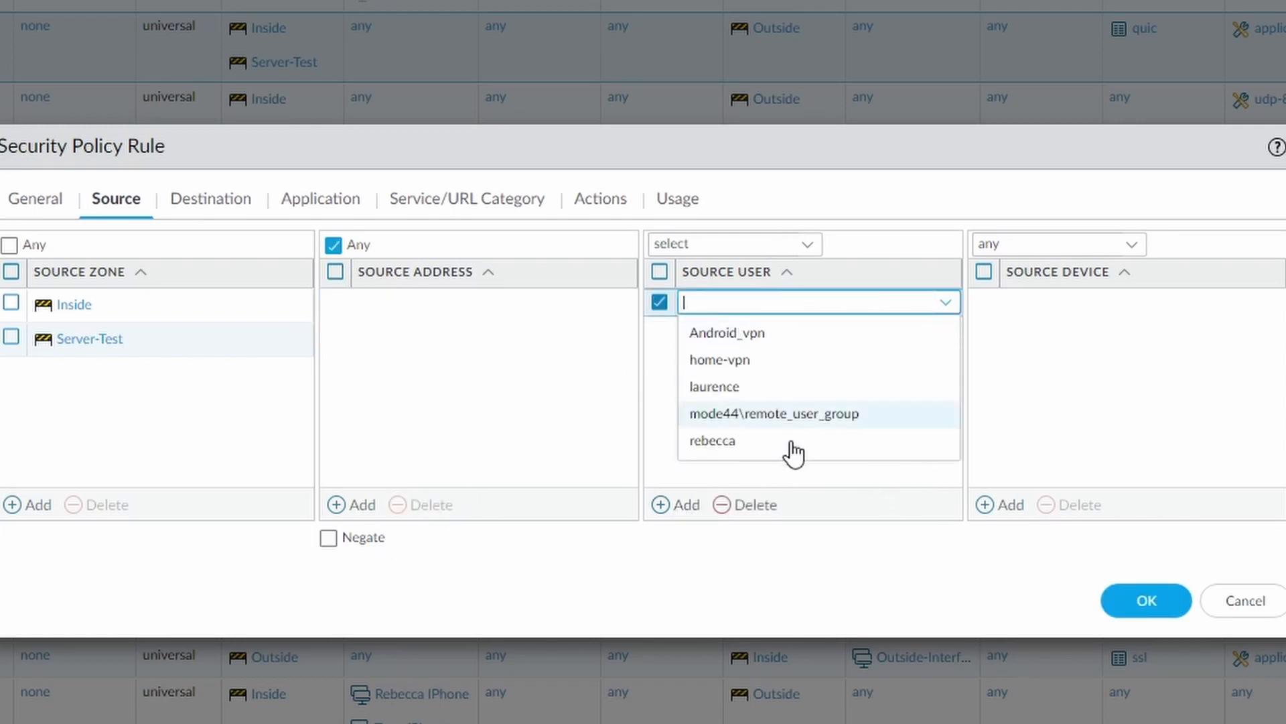
{"action": "left_click", "coordinate": [670, 477]}
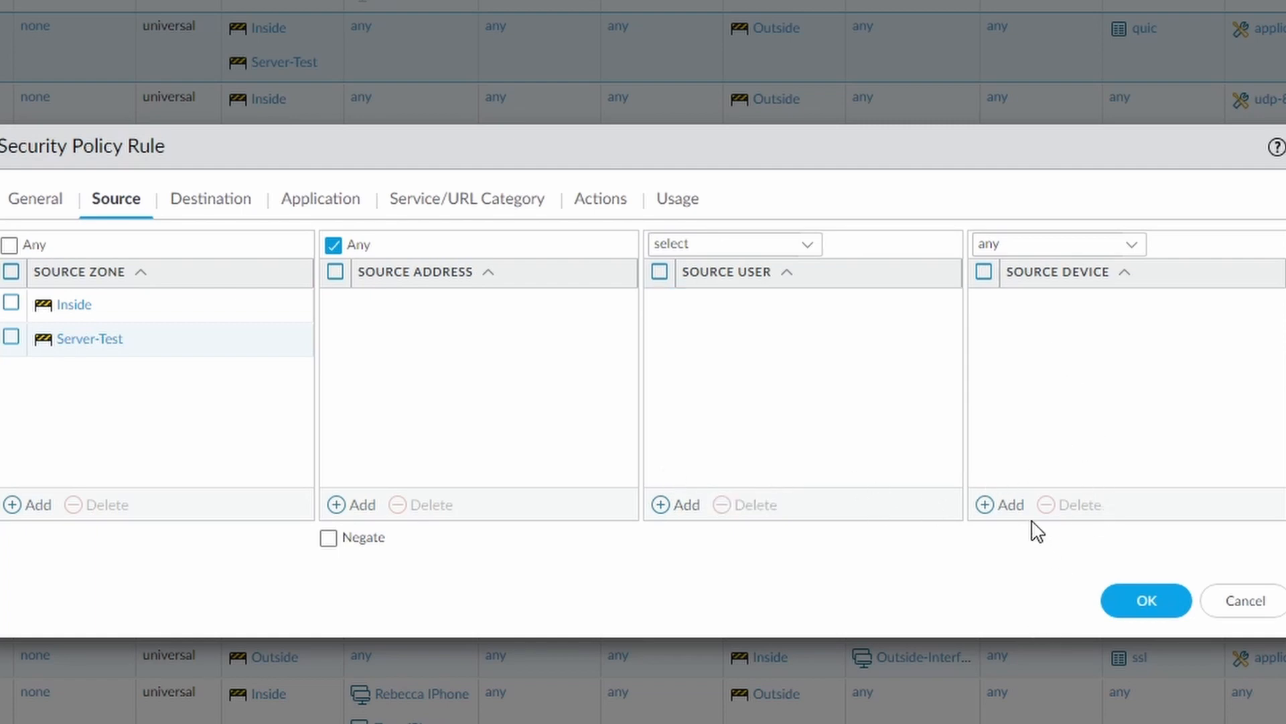
{"action": "left_click", "coordinate": [985, 504]}
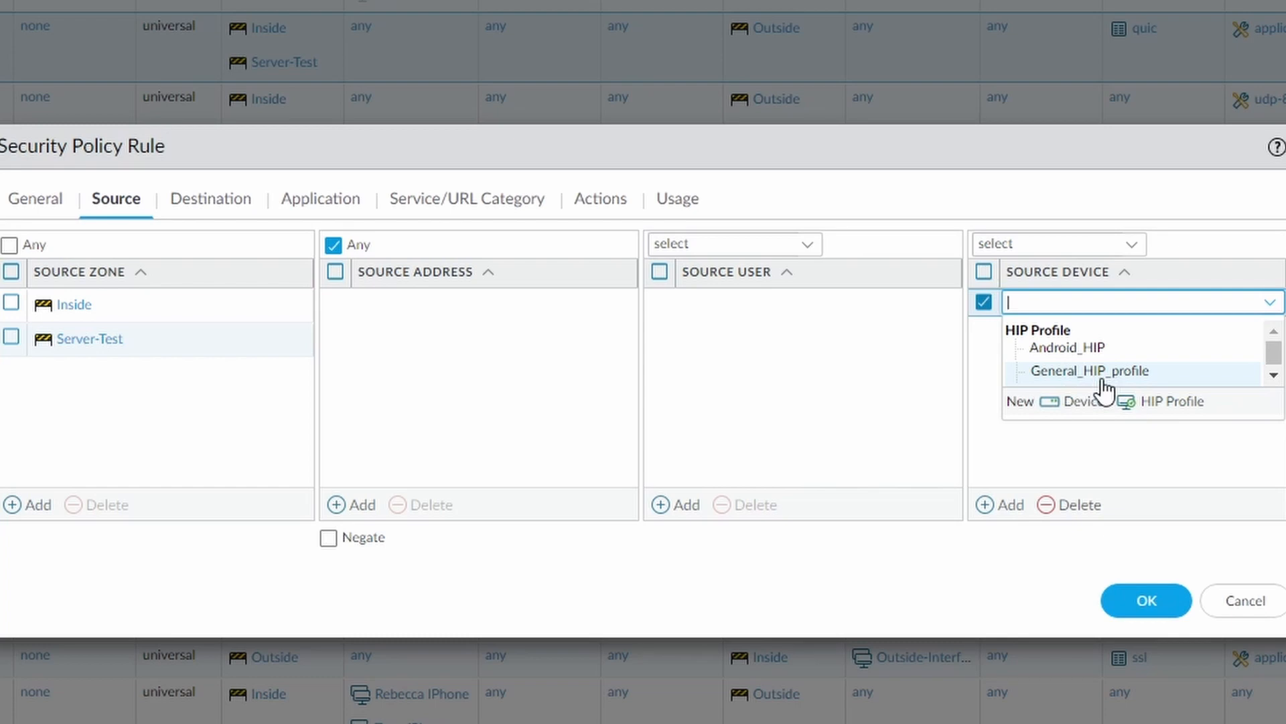
{"action": "left_click", "coordinate": [1082, 434]}
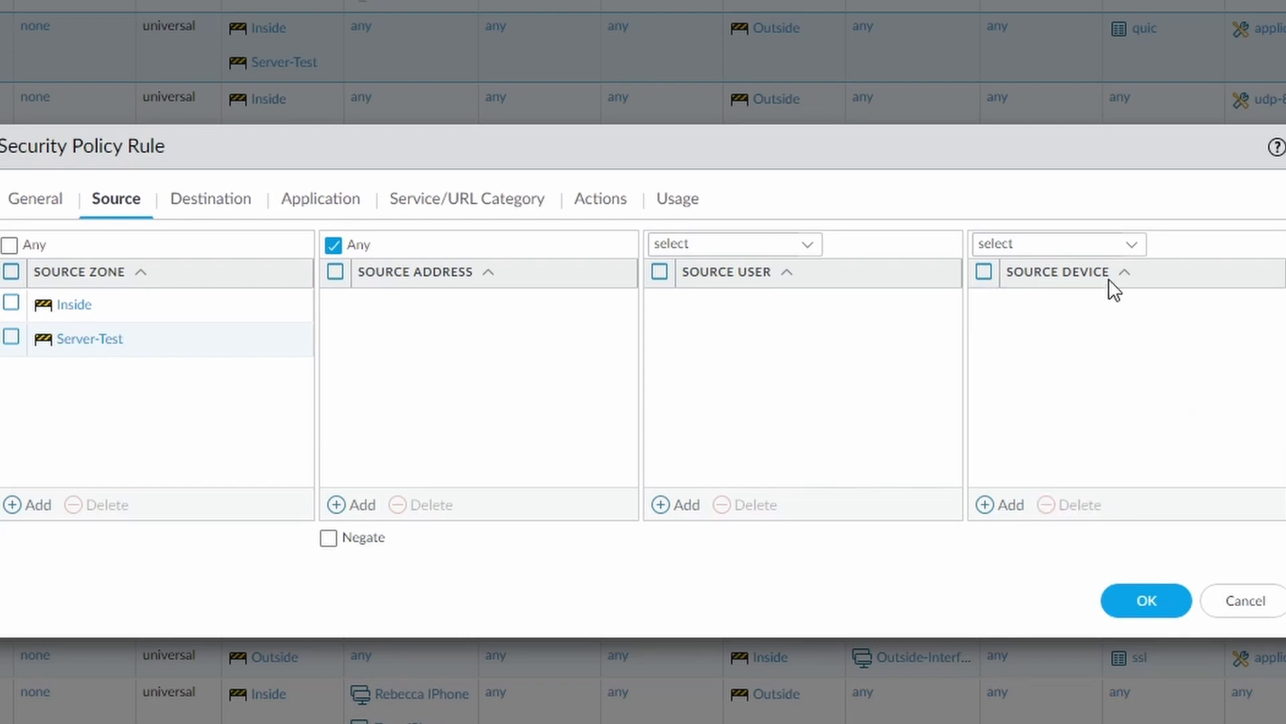
{"action": "left_click", "coordinate": [1131, 245]}
{"action": "left_click", "coordinate": [1131, 246]}
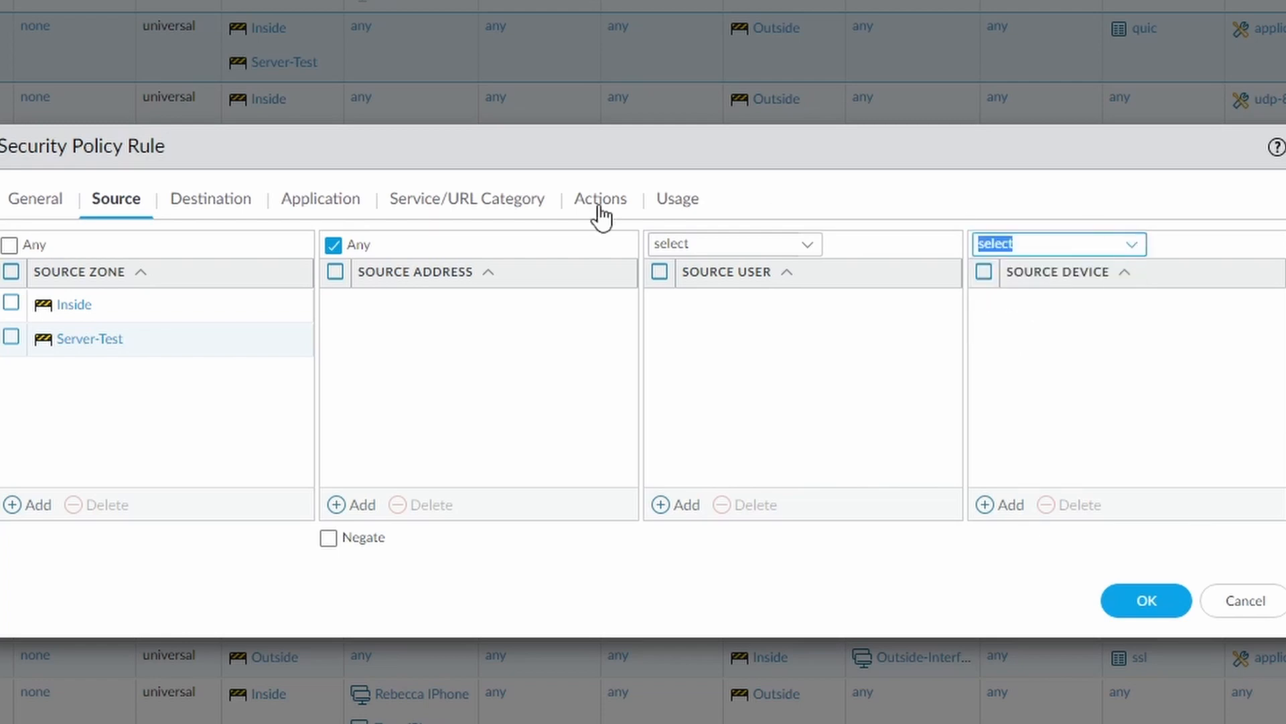
Examine the rule's destination, application, and service and URL category settings, including the selectable URL categories.
{"action": "left_click", "coordinate": [202, 200]}
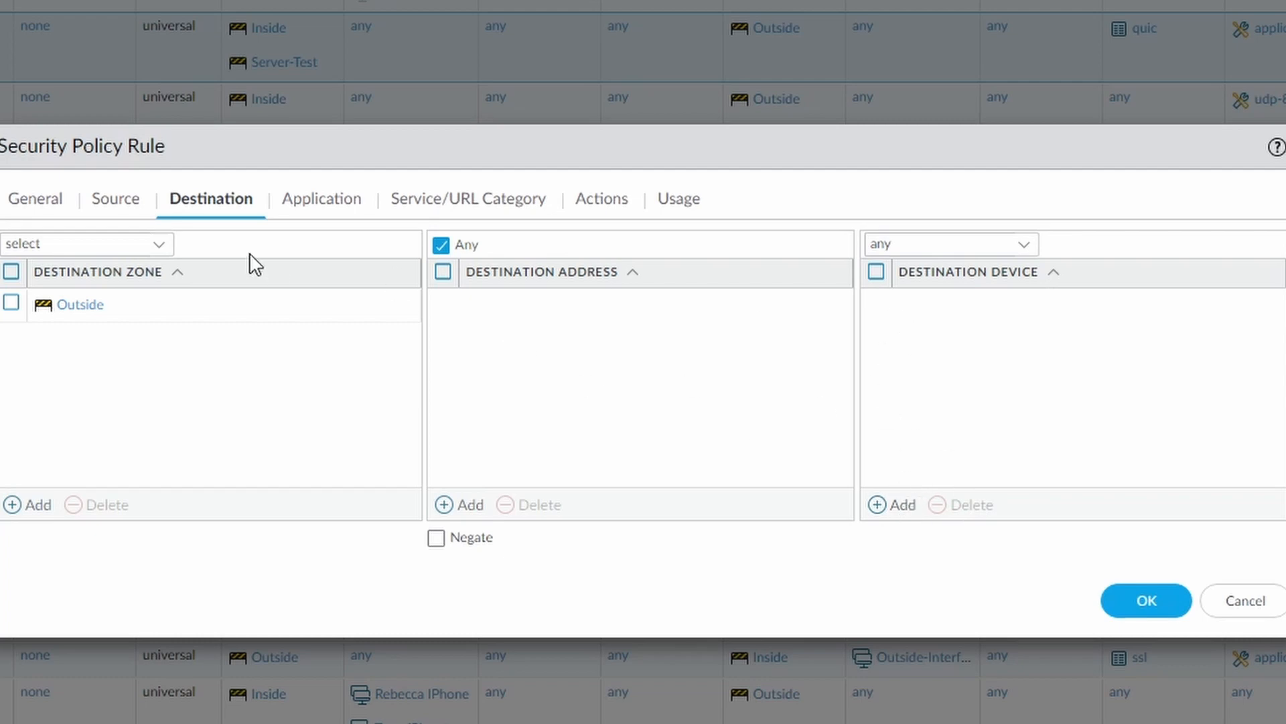
{"action": "left_click", "coordinate": [316, 199]}
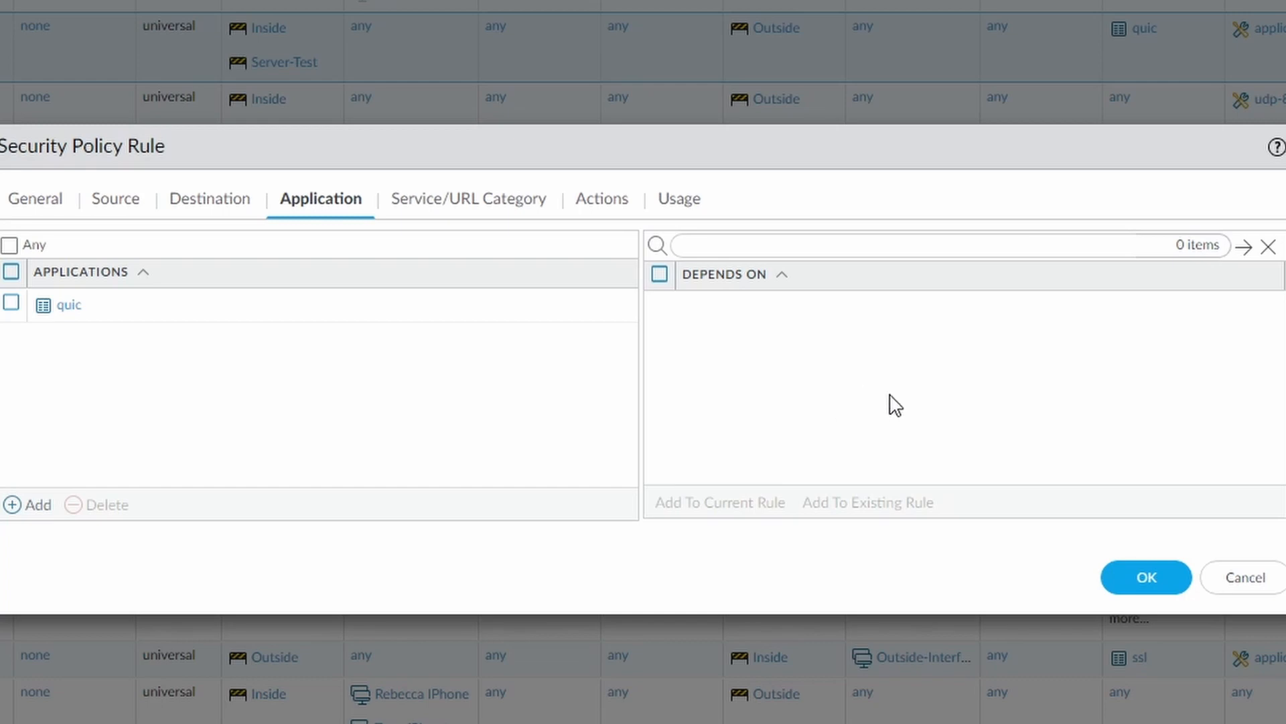
{"action": "left_click", "coordinate": [446, 217]}
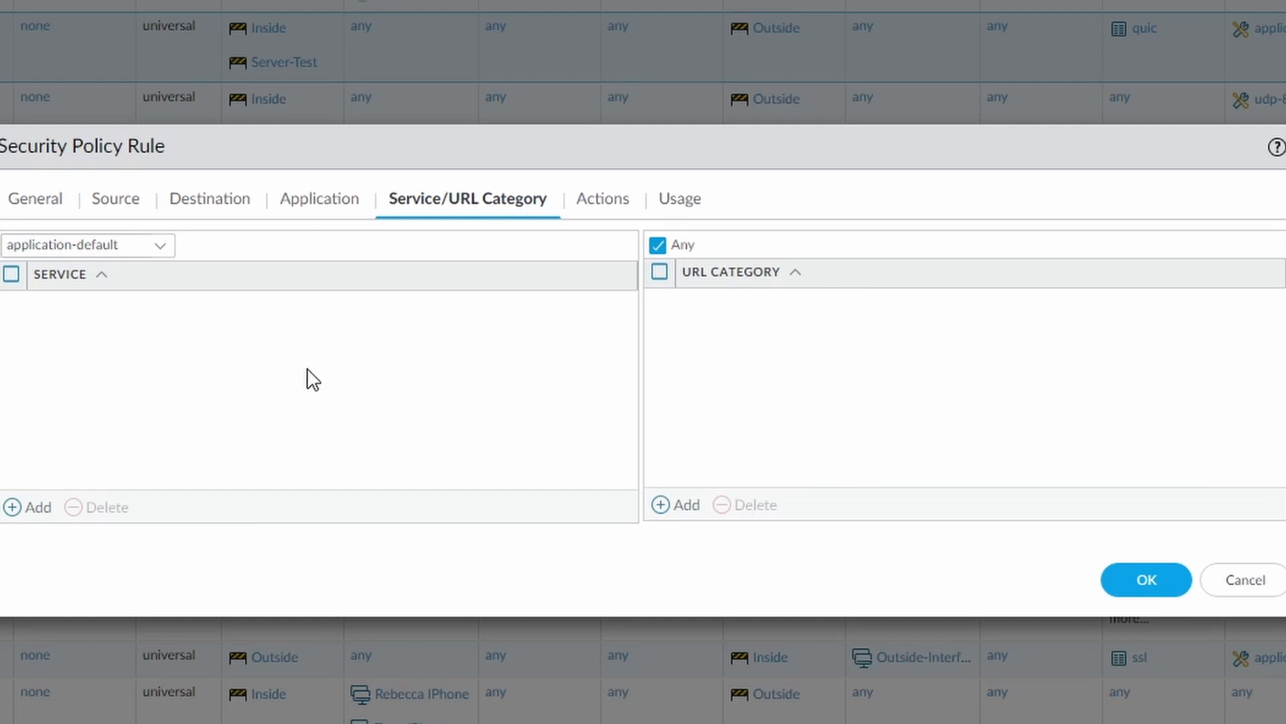
{"action": "left_click", "coordinate": [165, 252]}
{"action": "left_click", "coordinate": [110, 276]}
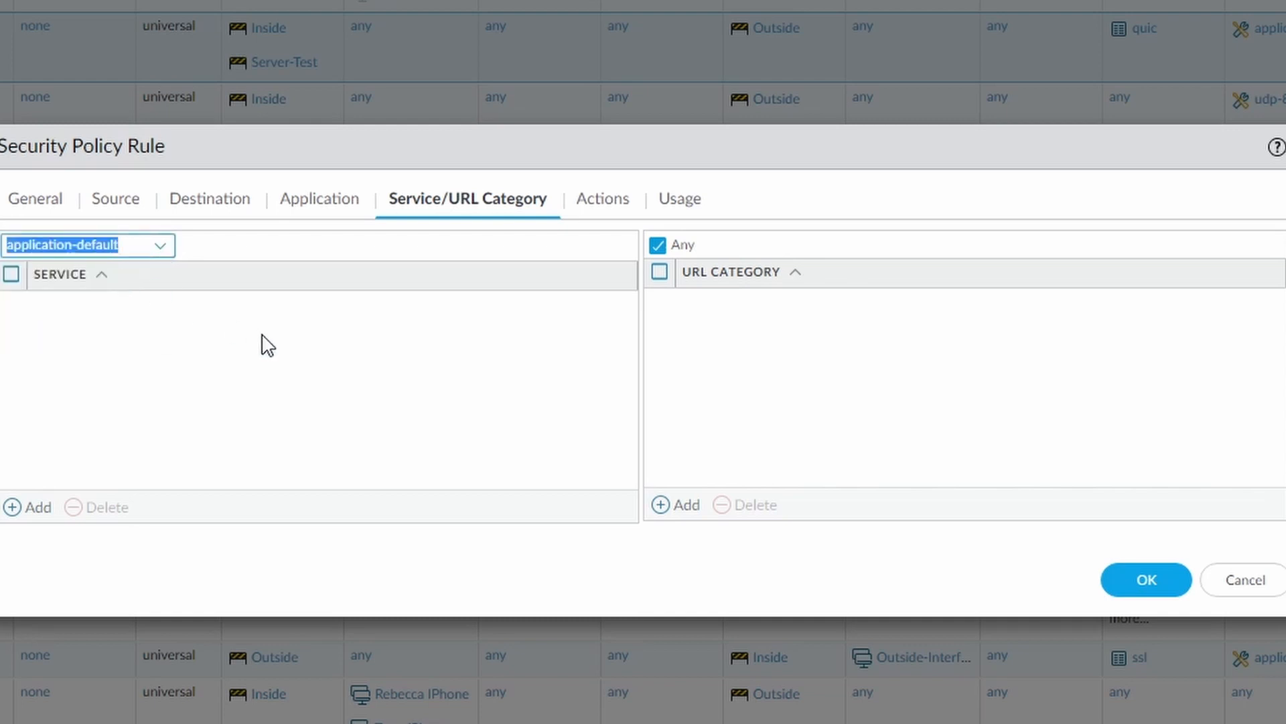
{"action": "left_click", "coordinate": [268, 345]}
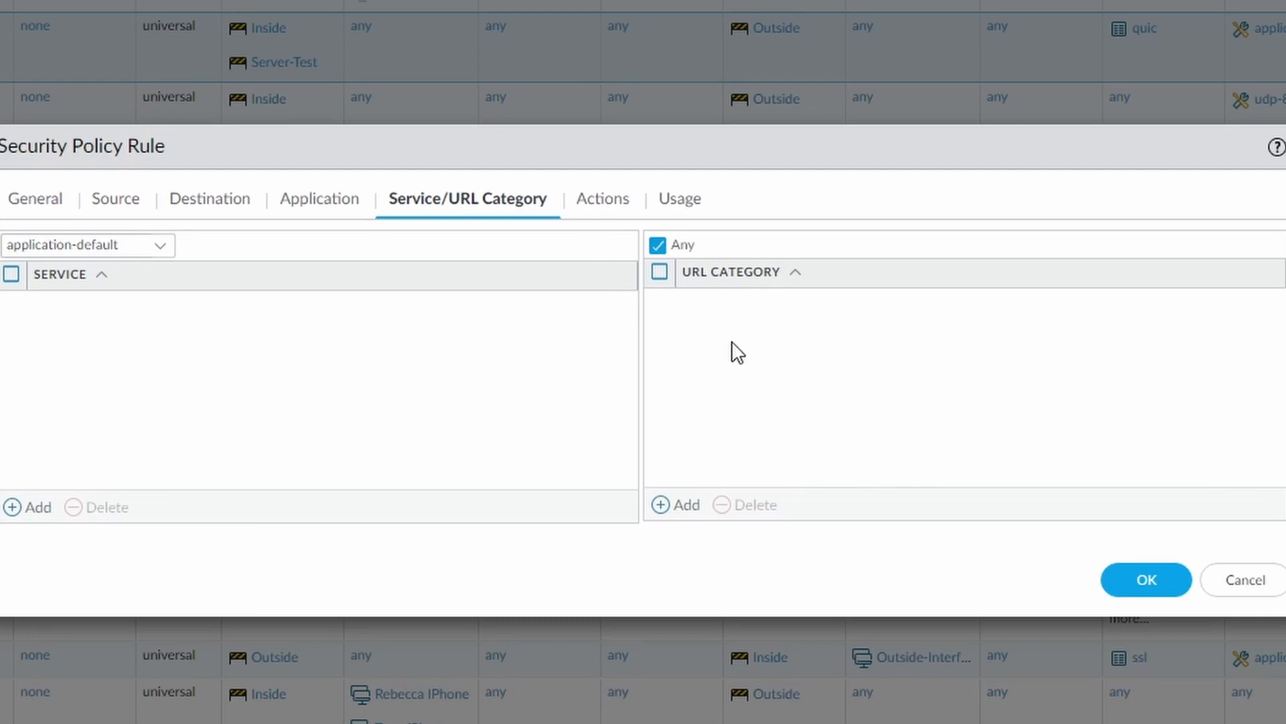
{"action": "left_click", "coordinate": [687, 506]}
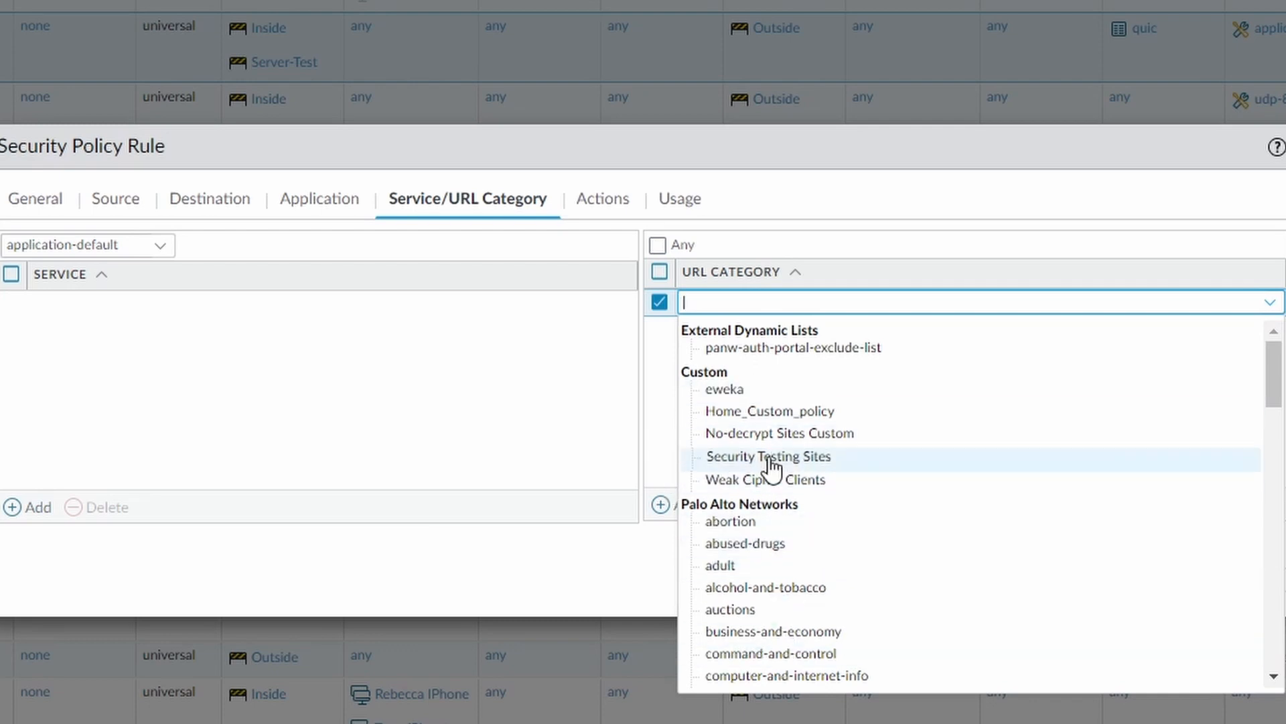
{"action": "left_click", "coordinate": [666, 419]}
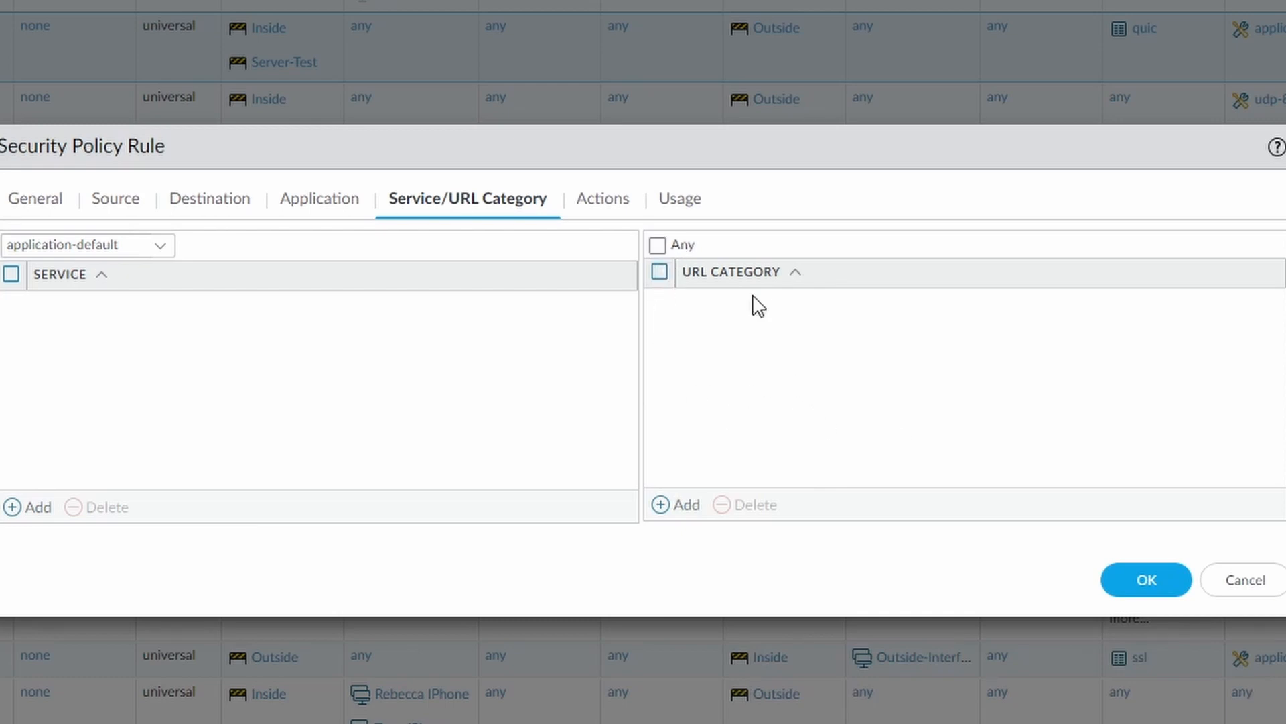
Examine the rule's action settings and the list of selectable actions, keeping Deny.
{"action": "left_click", "coordinate": [613, 204]}
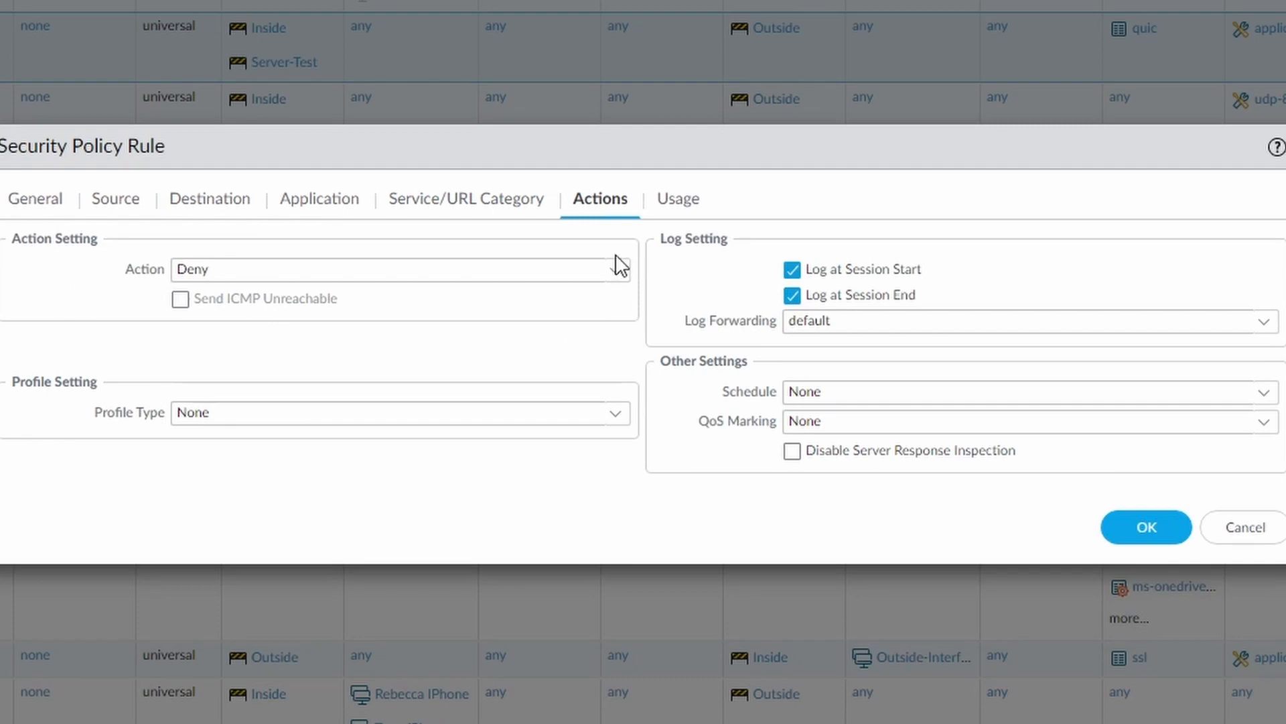
{"action": "left_click", "coordinate": [623, 274]}
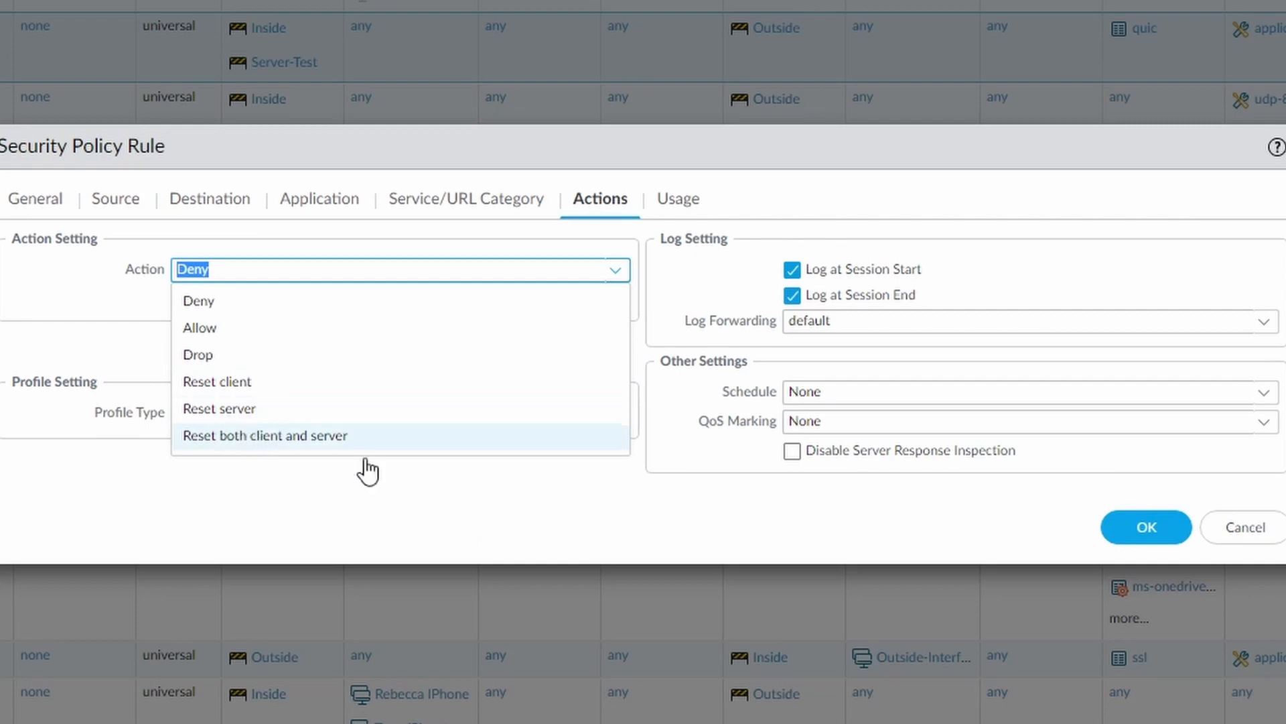
{"action": "left_click", "coordinate": [496, 546]}
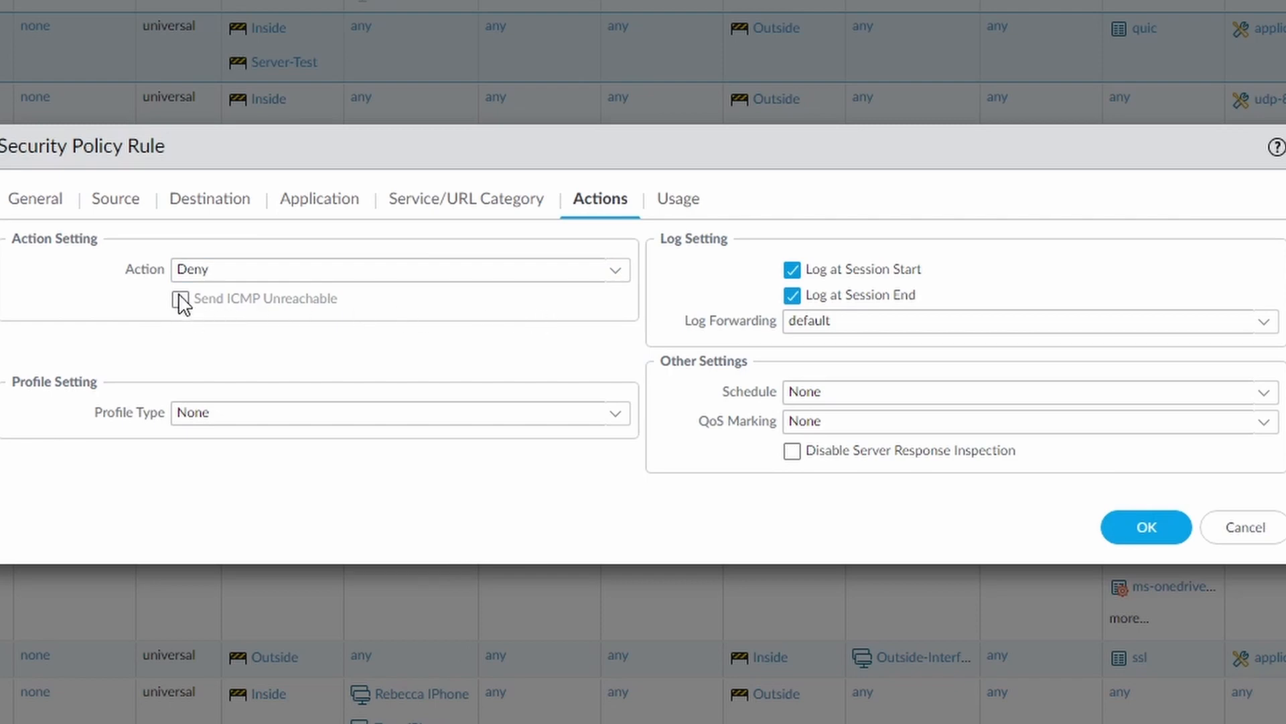
Try the Drop action with Send ICMP Unreachable switched on and off, and restore the action to Deny.
{"action": "left_click", "coordinate": [614, 270]}
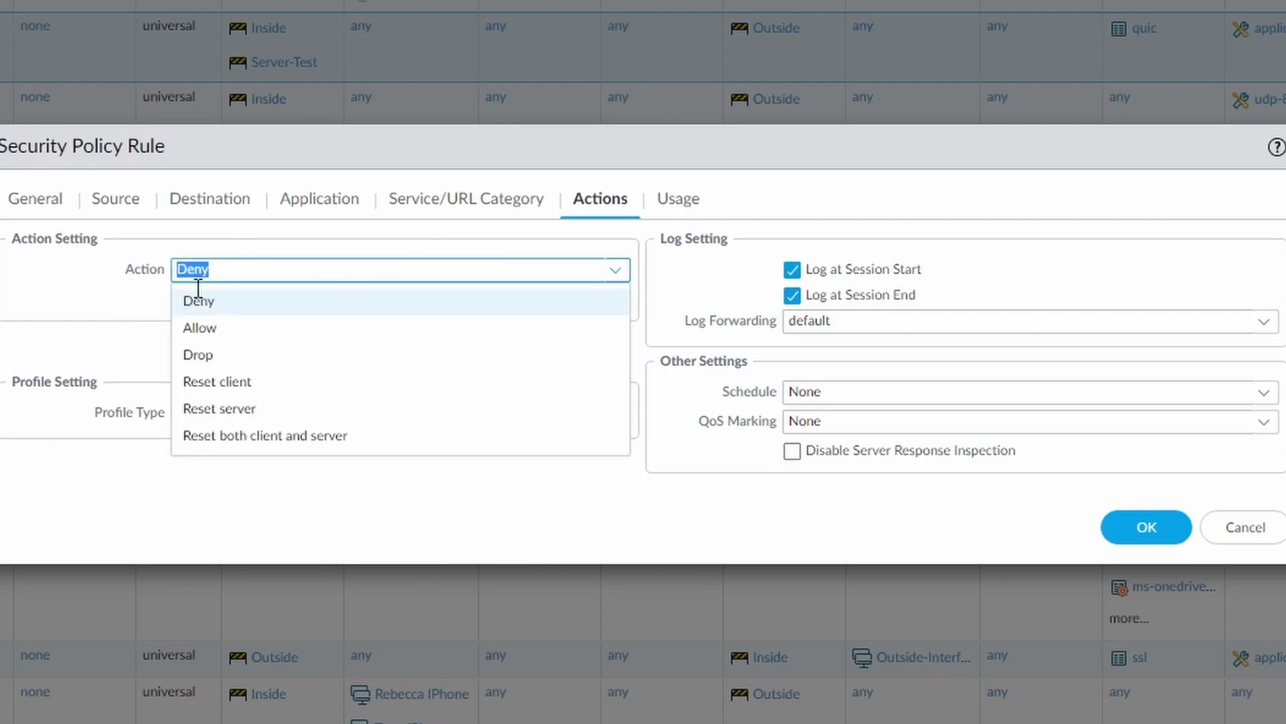
{"action": "left_click", "coordinate": [259, 360]}
{"action": "left_click", "coordinate": [181, 298]}
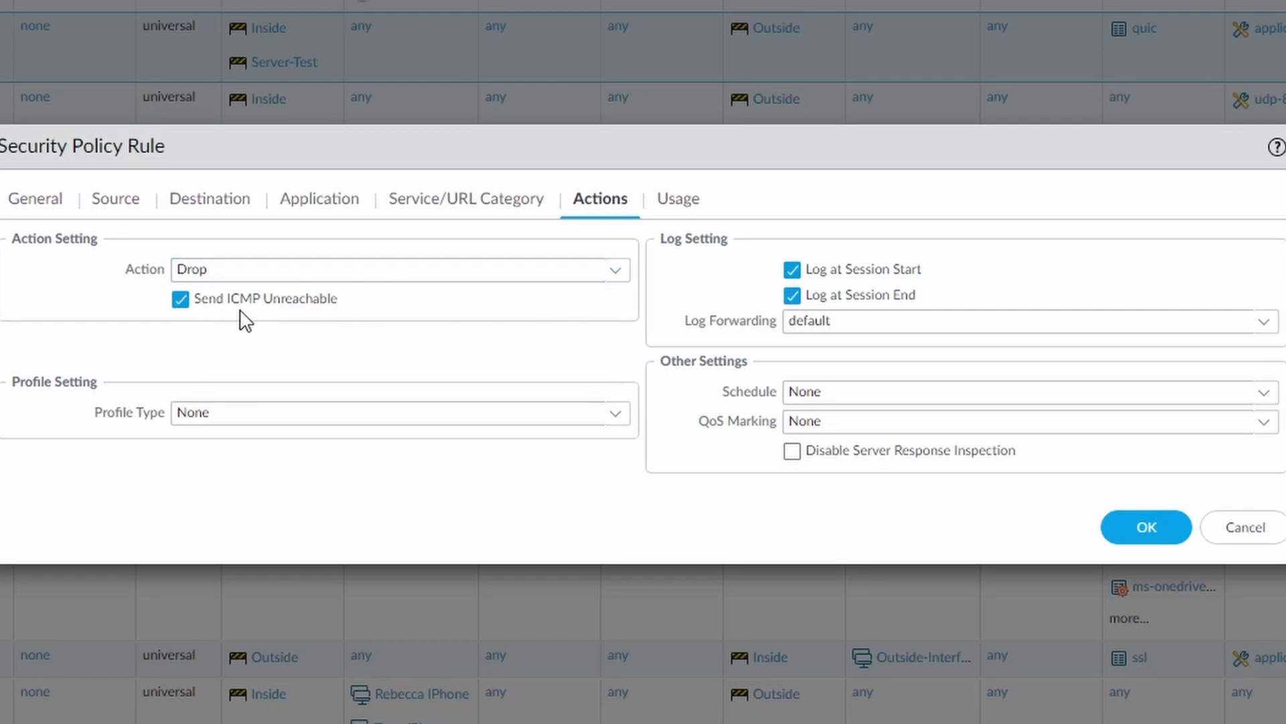
{"action": "left_click", "coordinate": [180, 299]}
{"action": "left_click", "coordinate": [615, 271]}
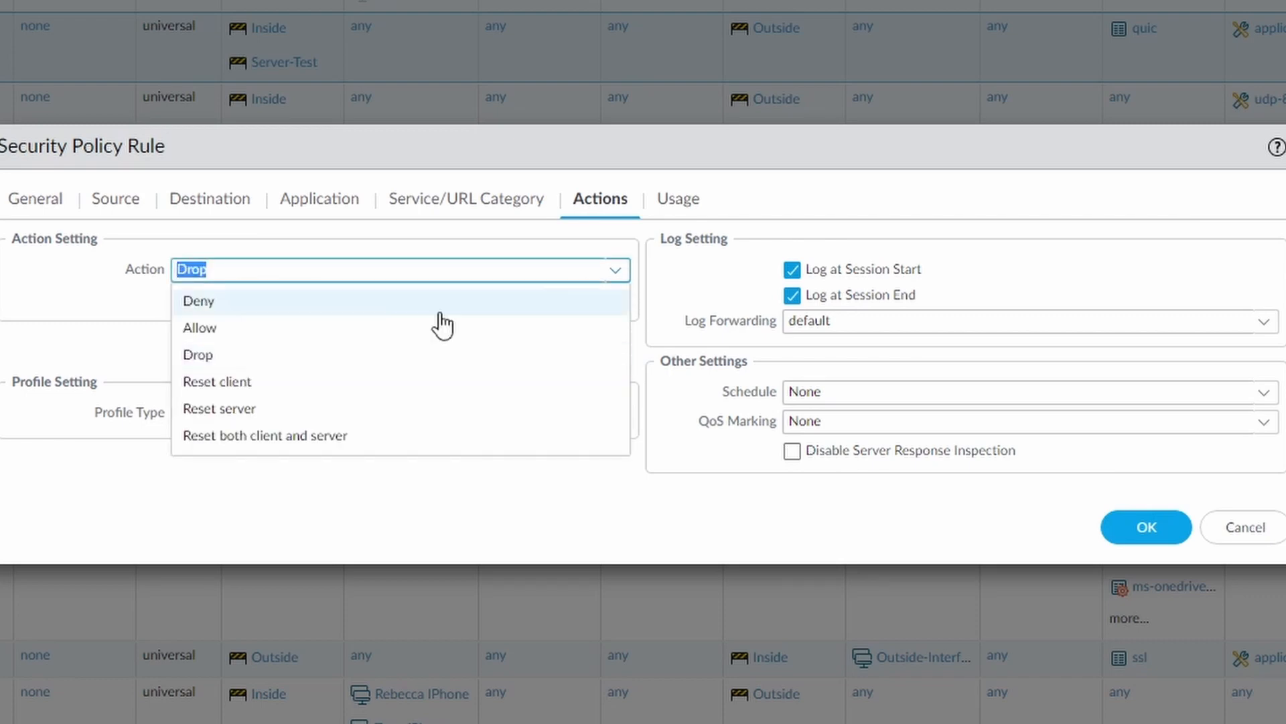
{"action": "left_click", "coordinate": [254, 307]}
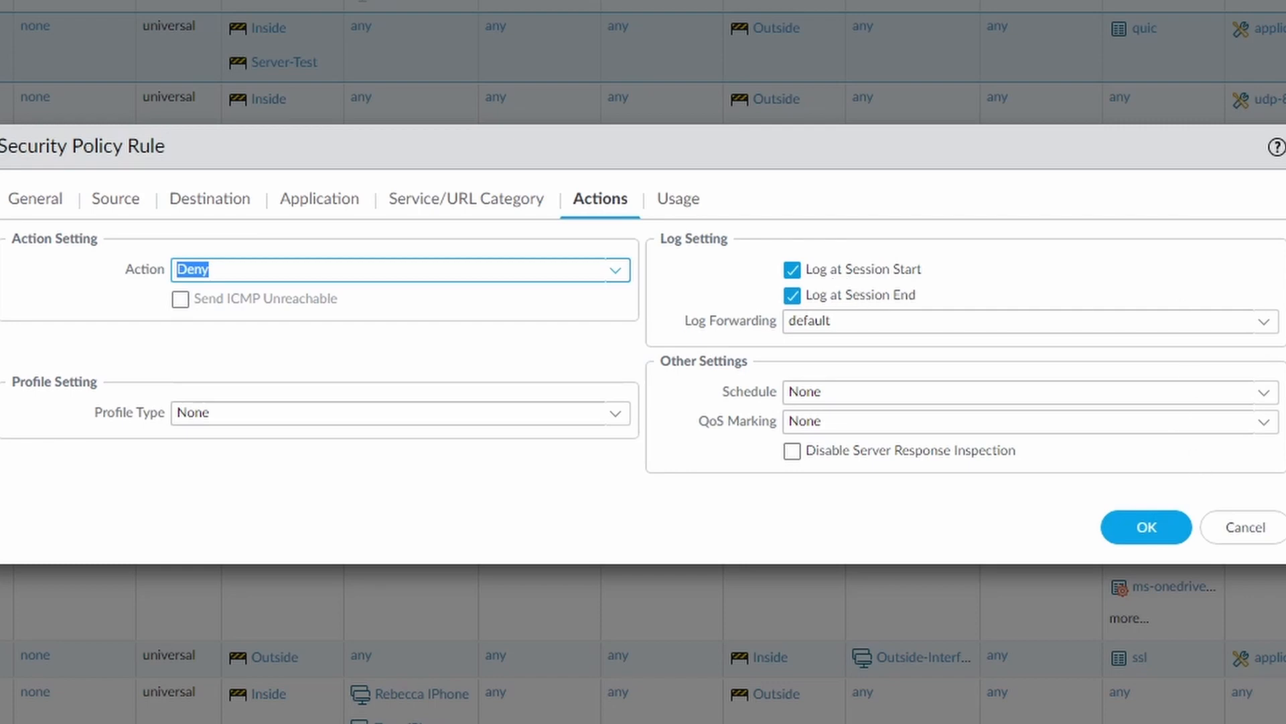
Examine the selectable log forwarding profiles, schedules and QoS markings for the rule without changing any of them.
{"action": "left_click", "coordinate": [1265, 321]}
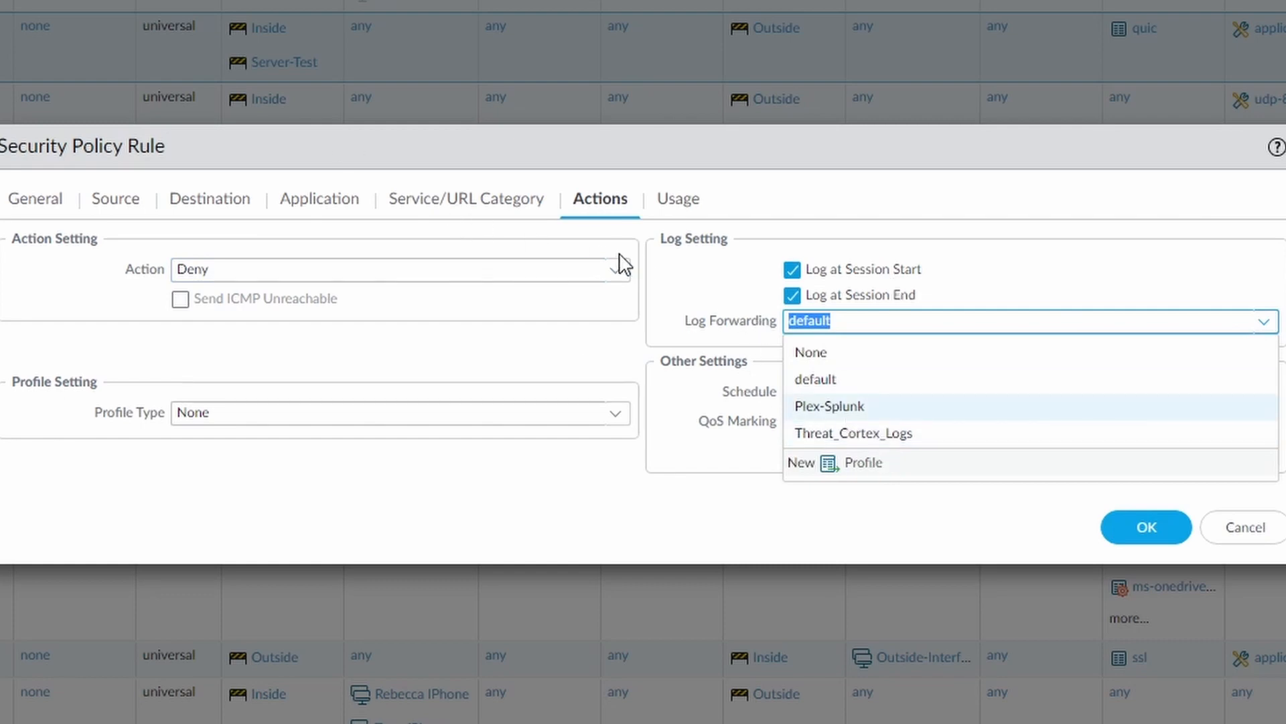
{"action": "left_click", "coordinate": [1024, 260]}
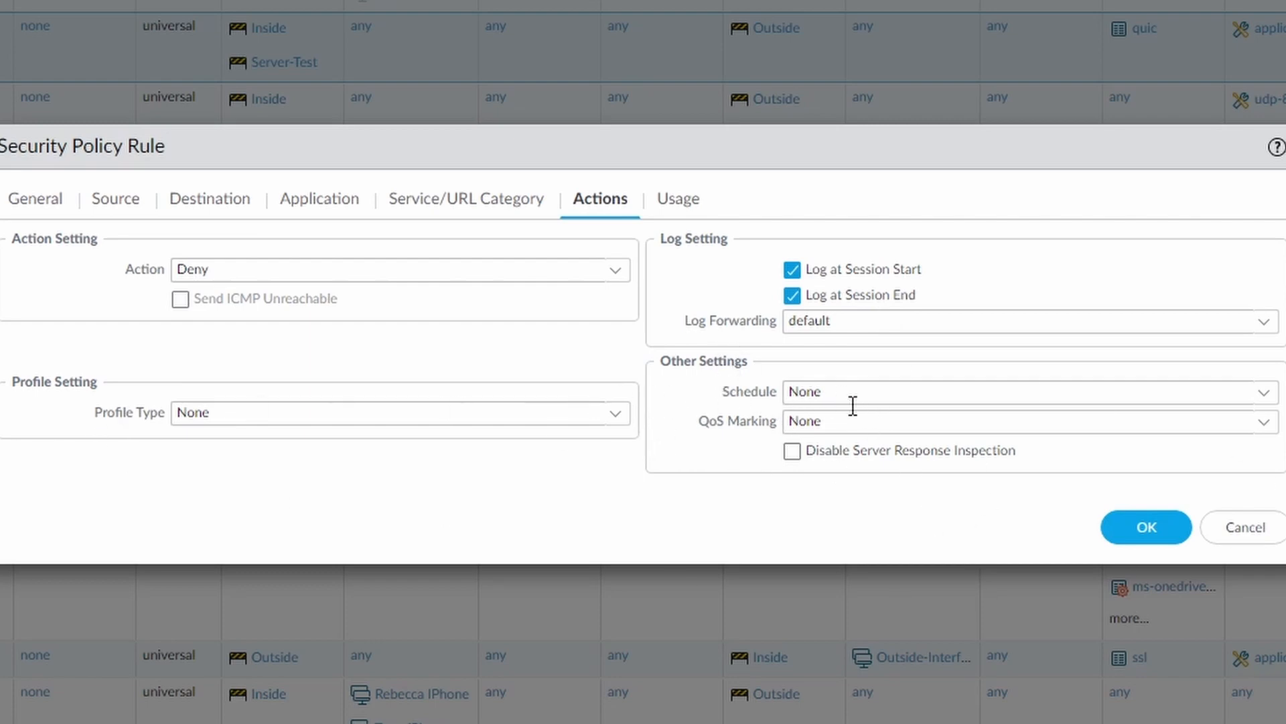
{"action": "left_click", "coordinate": [1266, 395]}
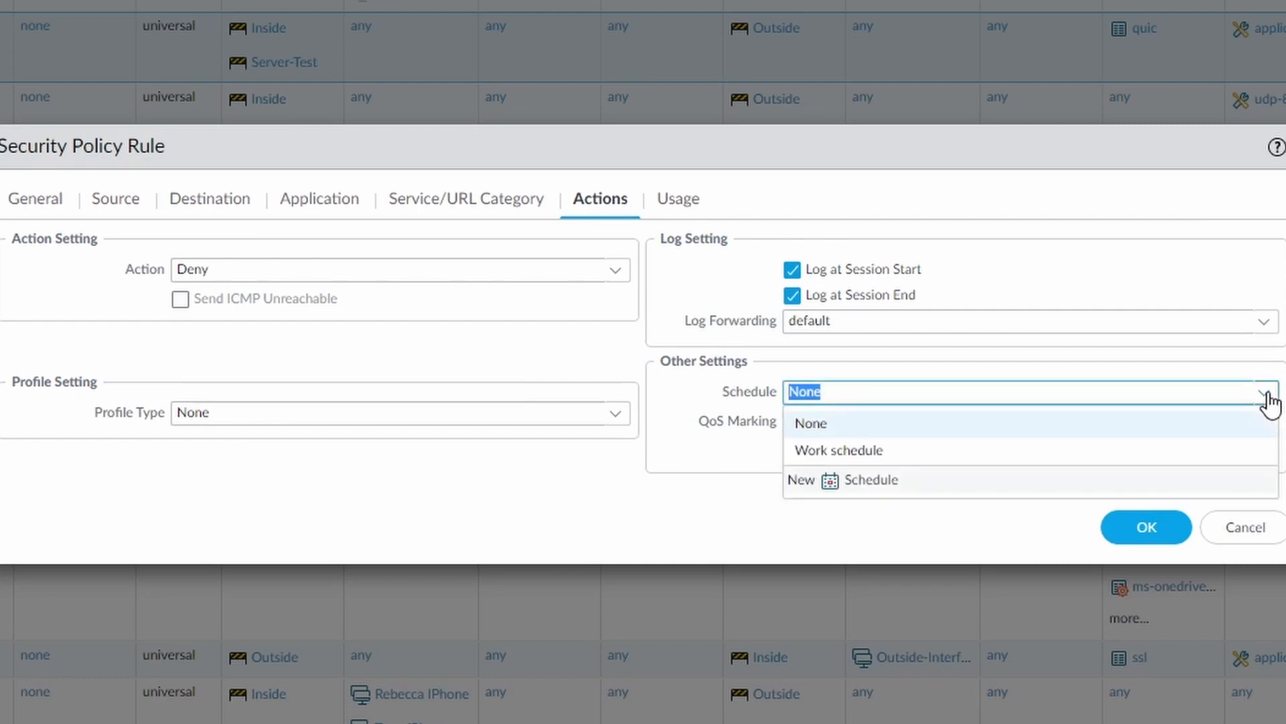
{"action": "left_click", "coordinate": [1265, 396]}
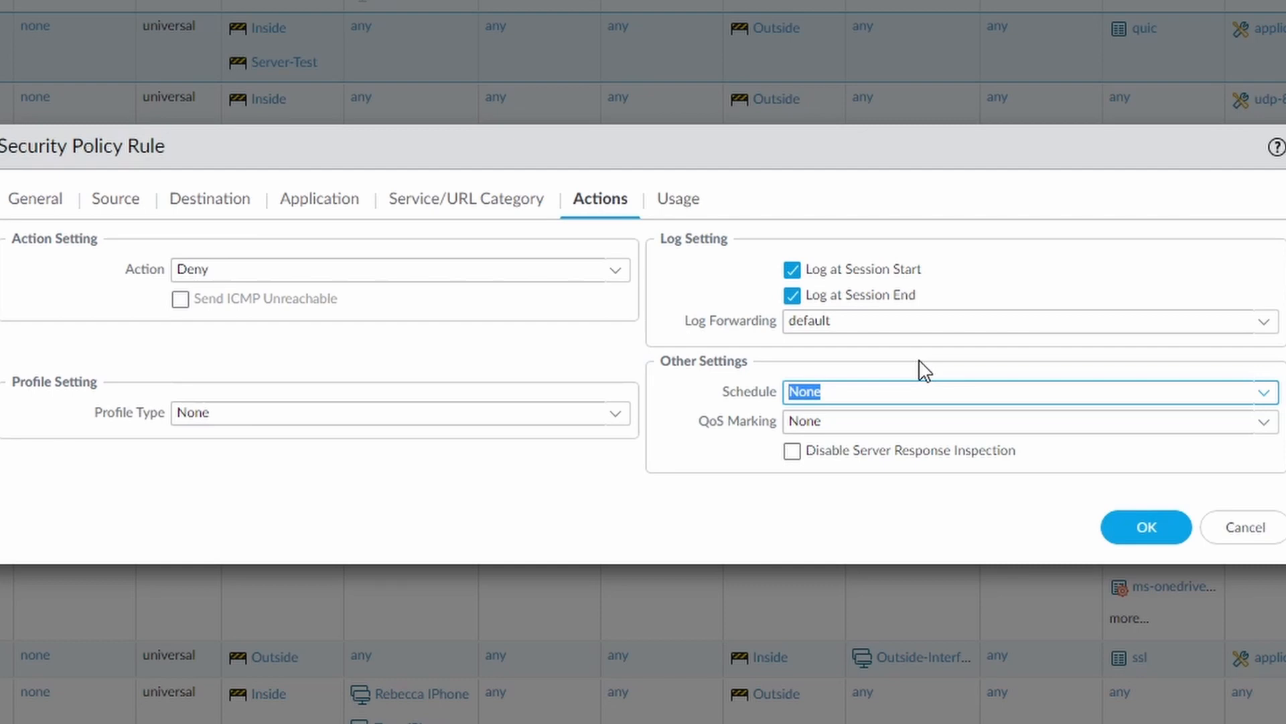
{"action": "left_click", "coordinate": [1264, 392]}
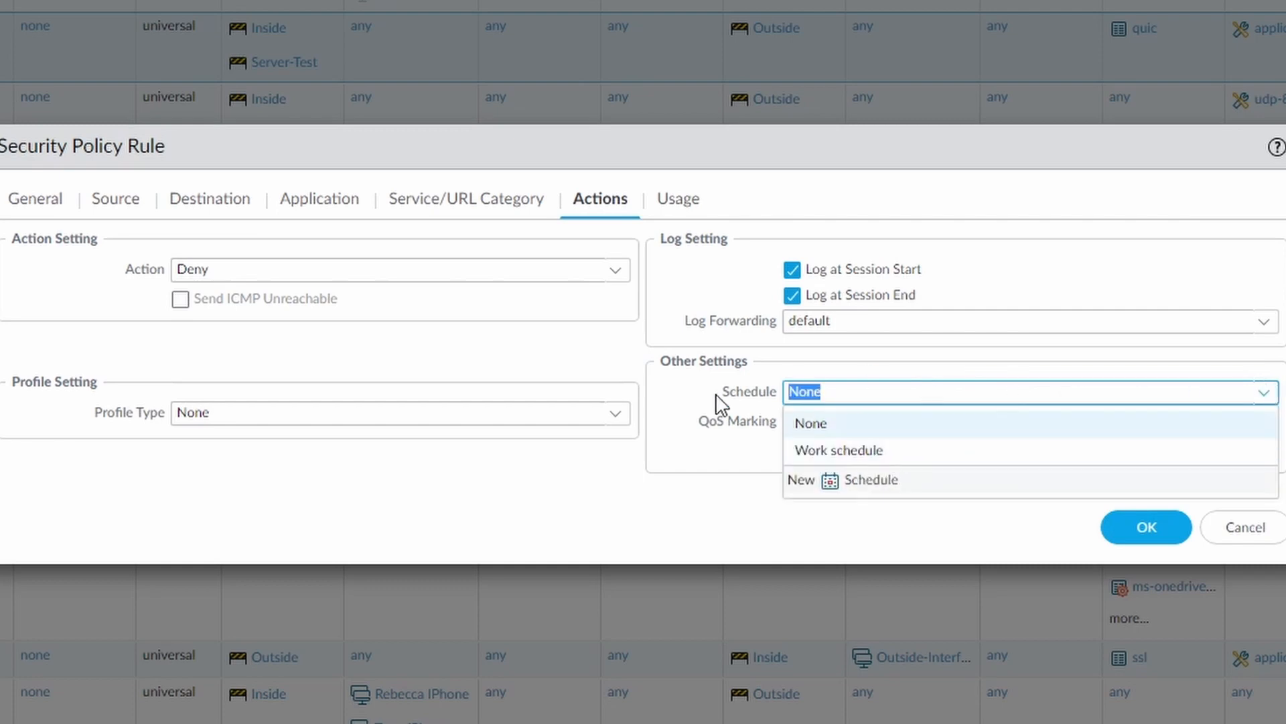
{"action": "key", "text": "Tab"}
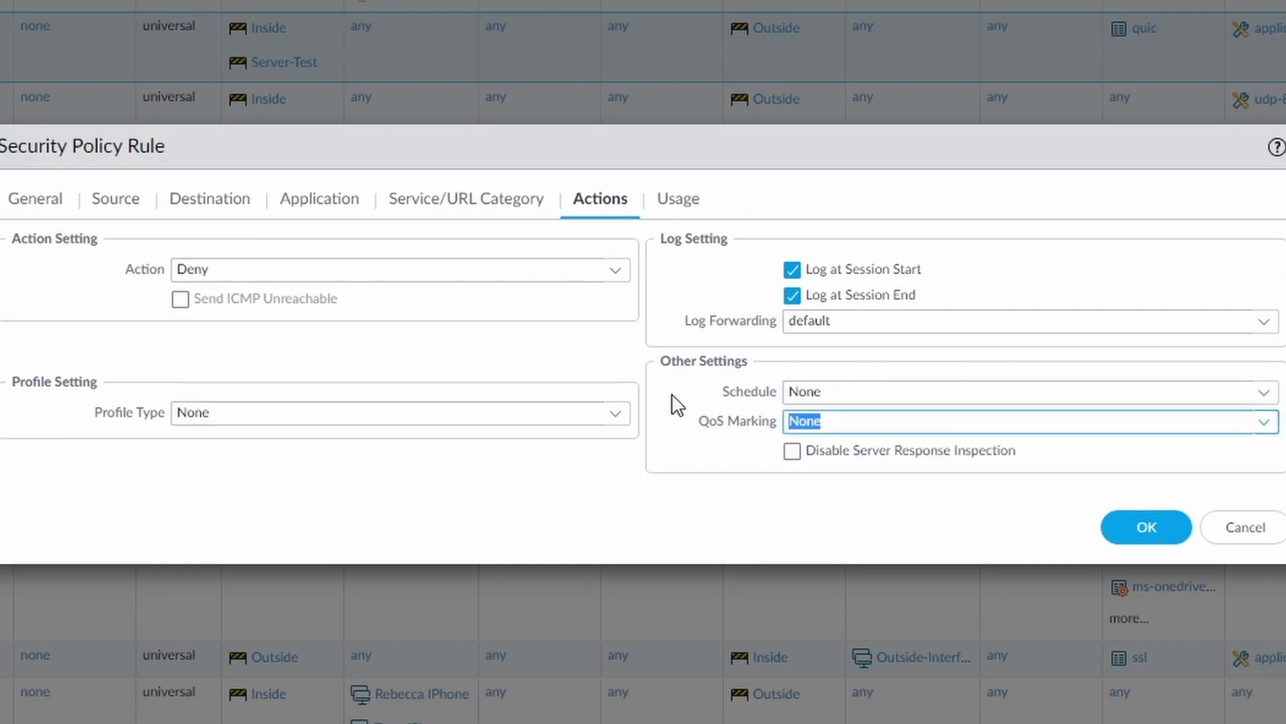
{"action": "key", "text": "shift+Tab"}
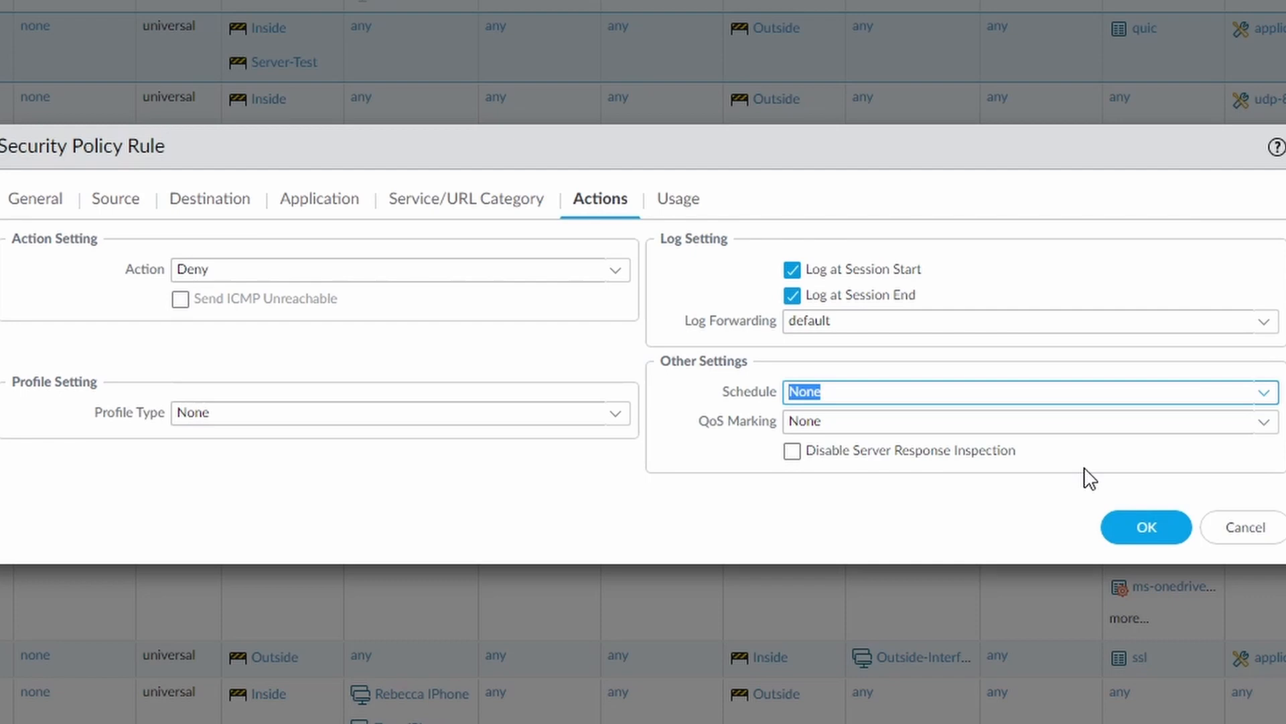
{"action": "left_click", "coordinate": [1266, 424]}
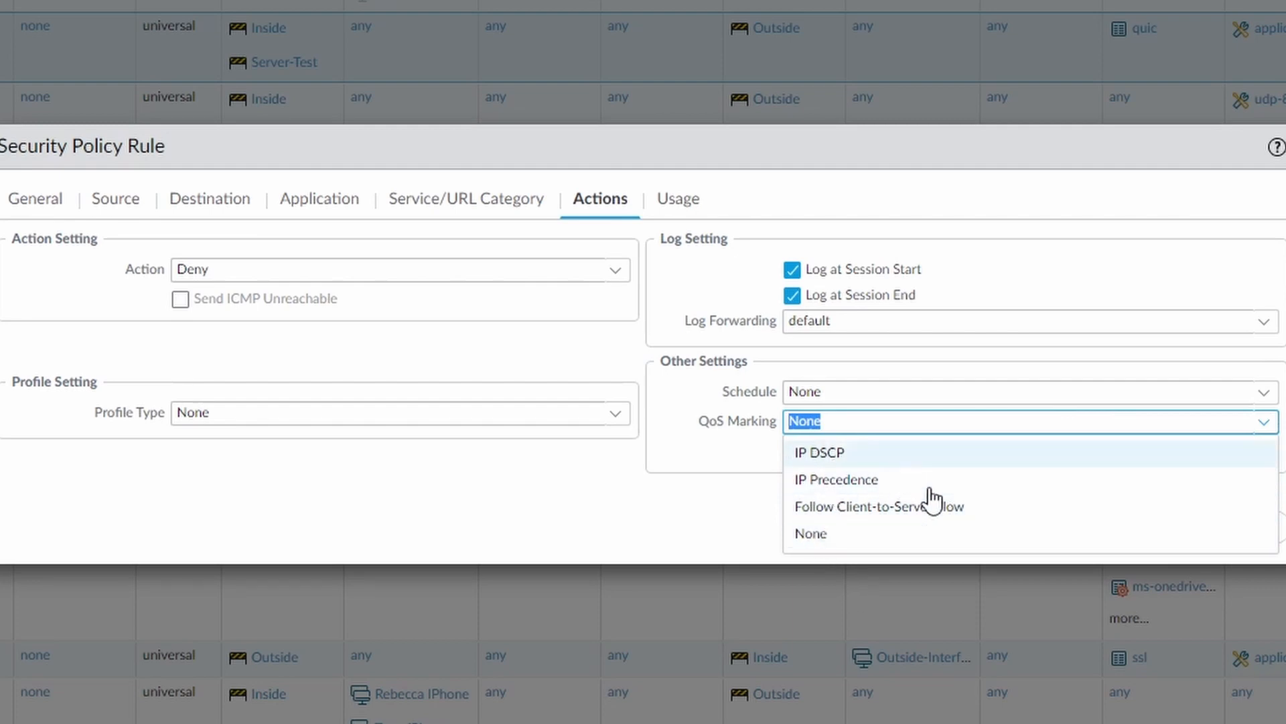
{"action": "left_click", "coordinate": [740, 456]}
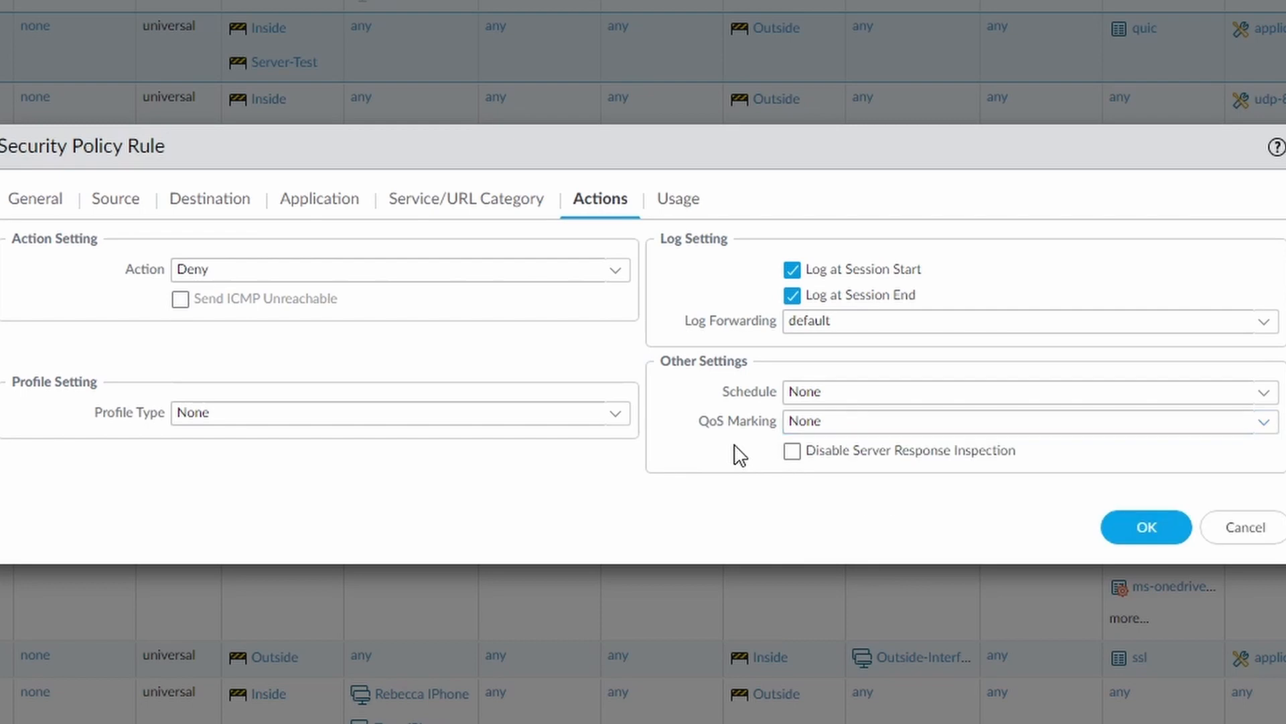
Try the Profiles profile type with home_anti-virus as the antivirus profile, and reset the antivirus profile to None.
{"action": "left_click", "coordinate": [616, 414]}
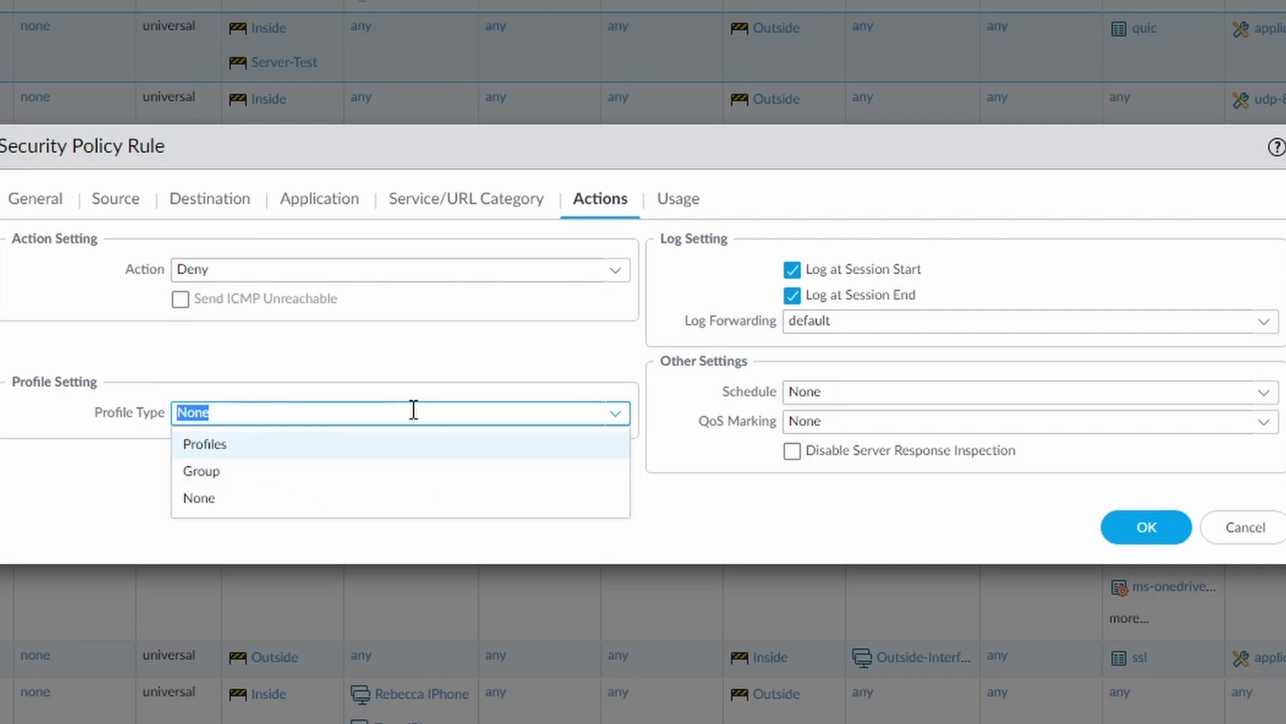
{"action": "left_click", "coordinate": [437, 370]}
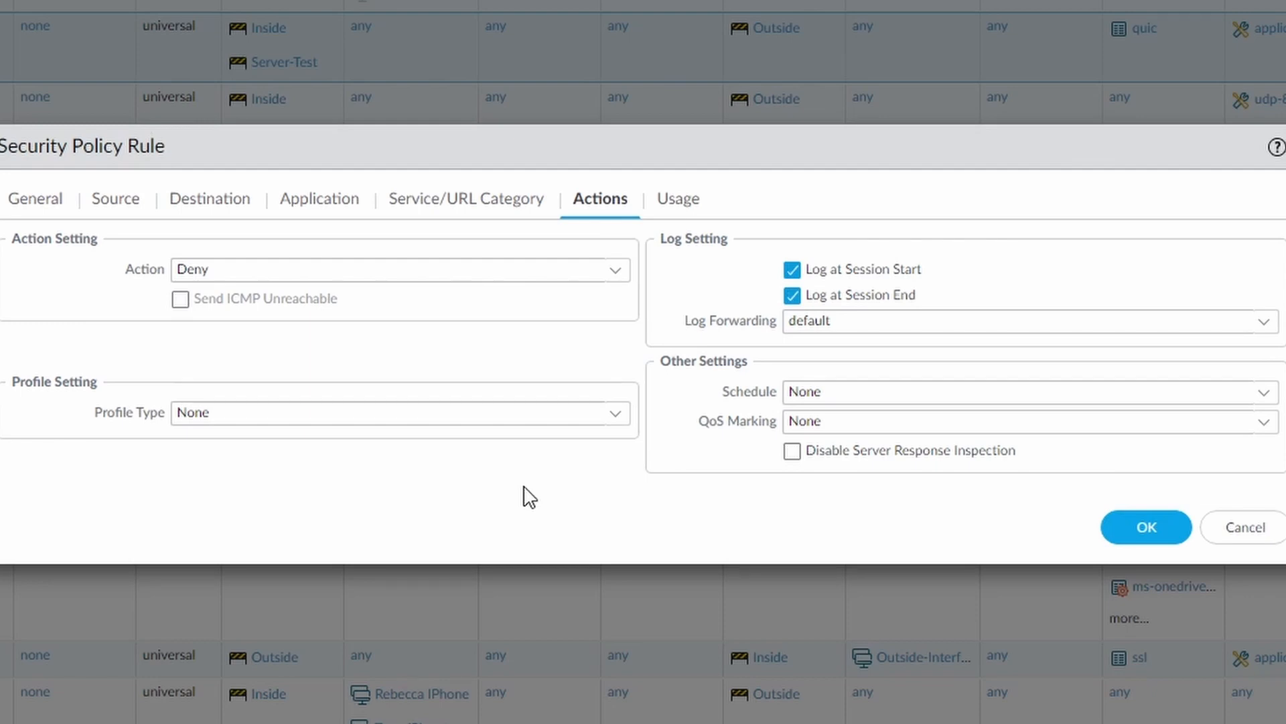
{"action": "left_click", "coordinate": [615, 422]}
{"action": "left_click", "coordinate": [232, 442]}
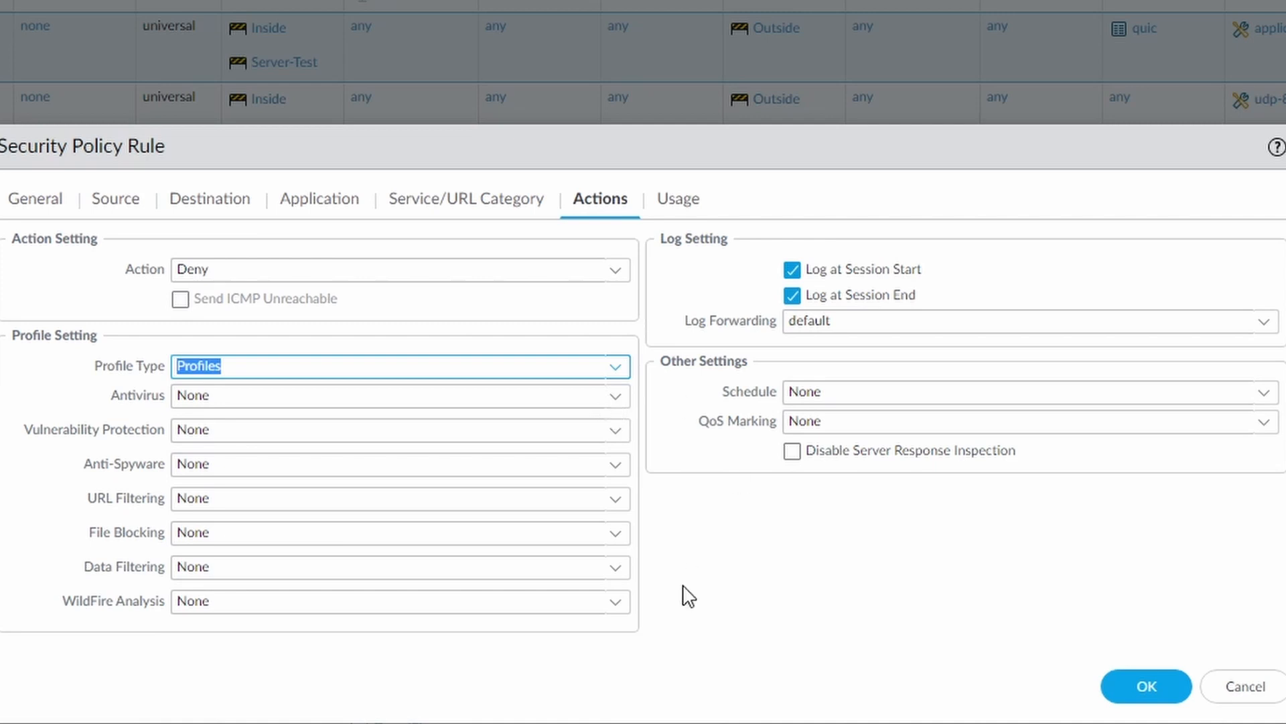
{"action": "left_click", "coordinate": [616, 398]}
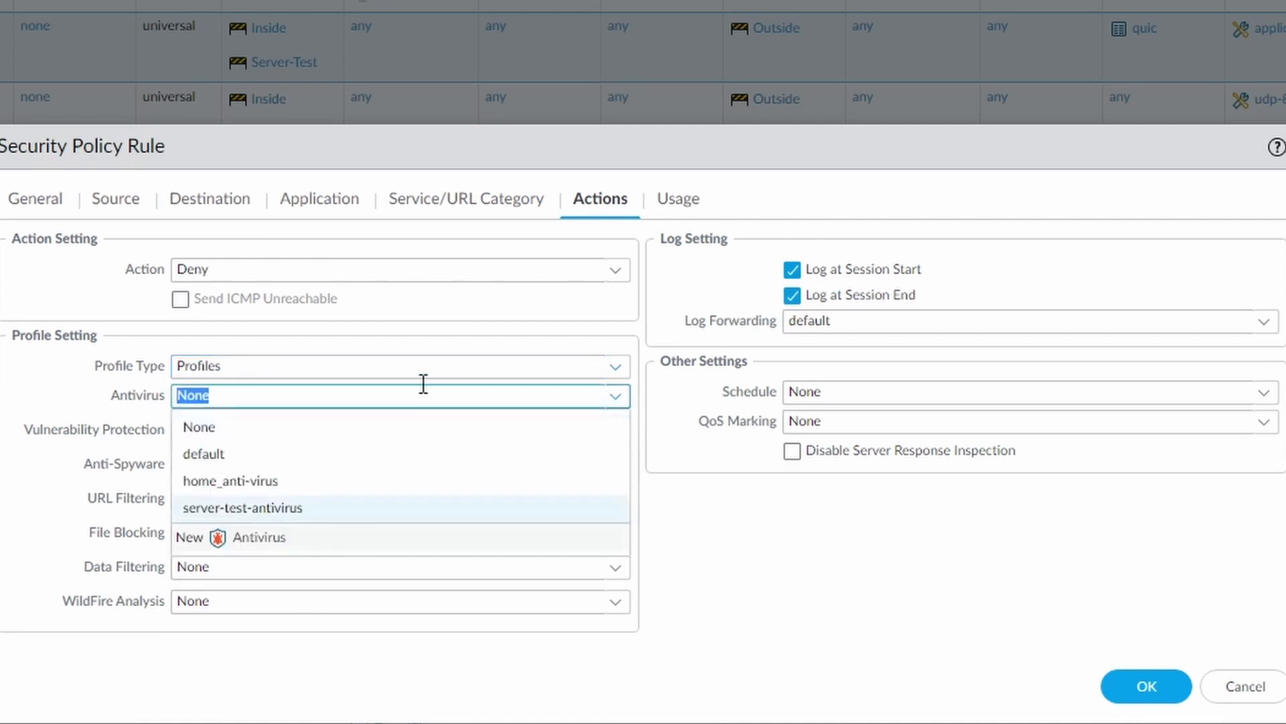
{"action": "left_click", "coordinate": [253, 482]}
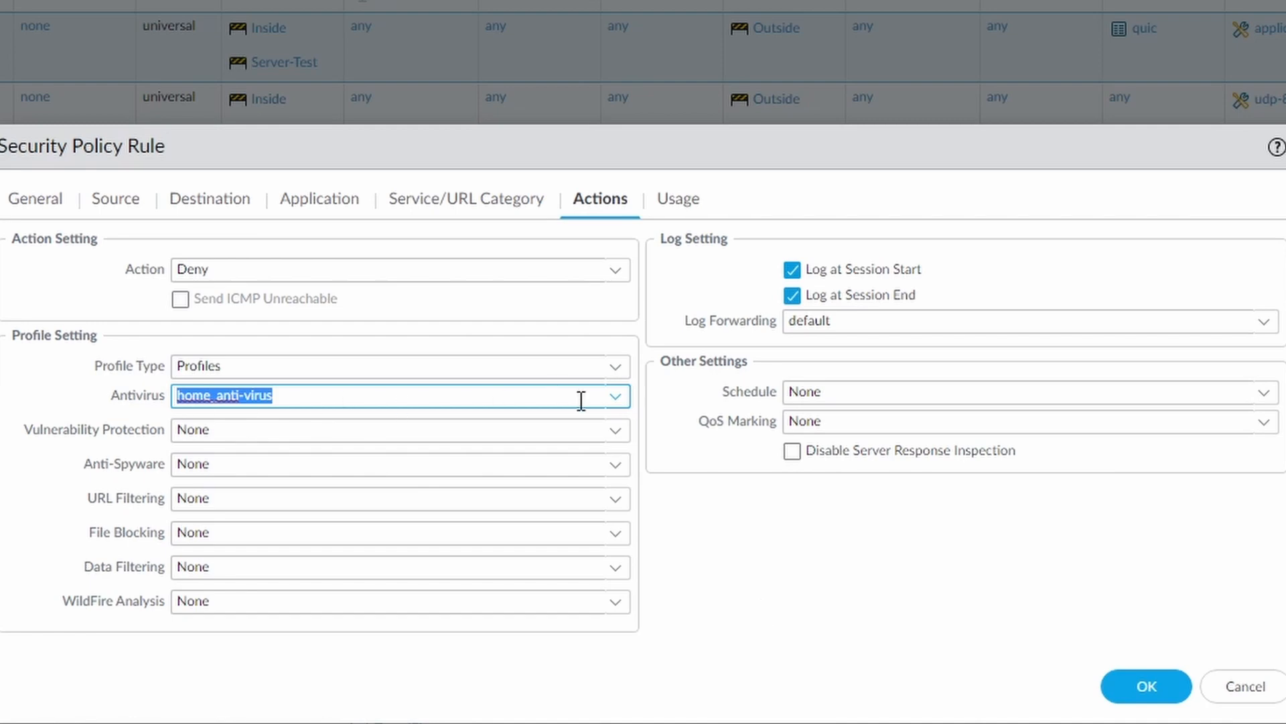
{"action": "left_click", "coordinate": [615, 396]}
{"action": "left_click", "coordinate": [228, 430]}
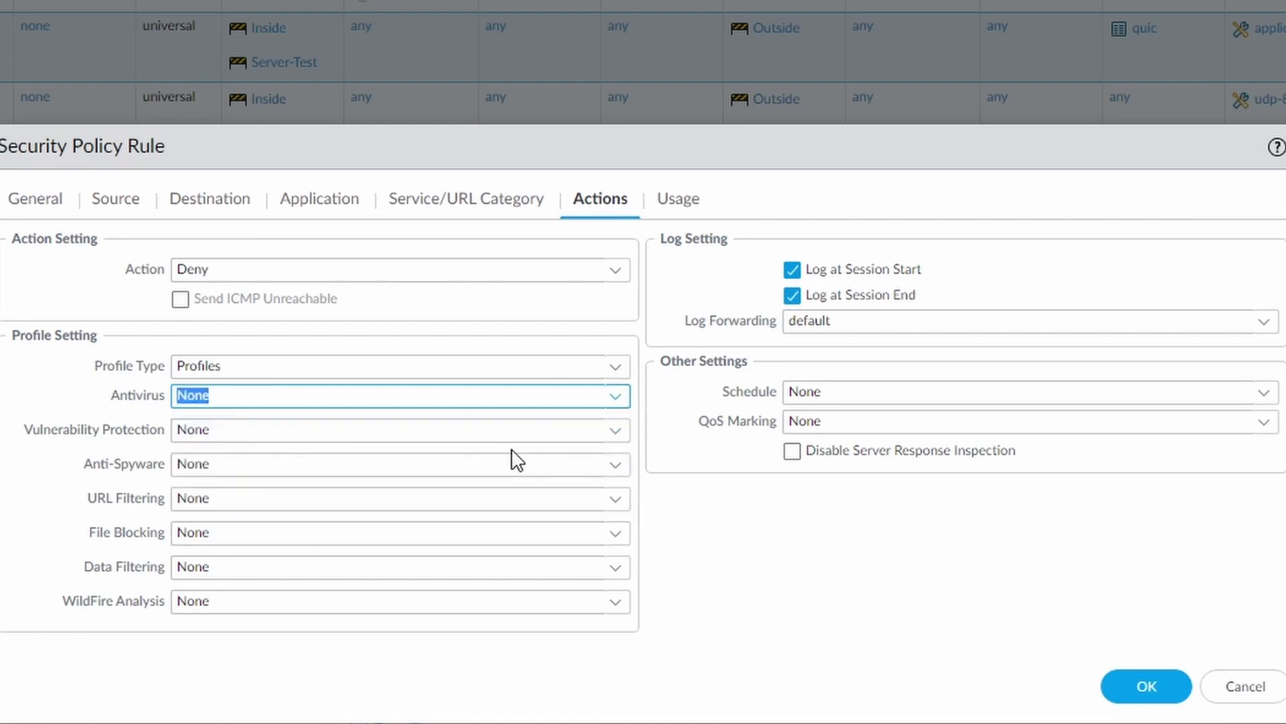
{"action": "left_click", "coordinate": [737, 605]}
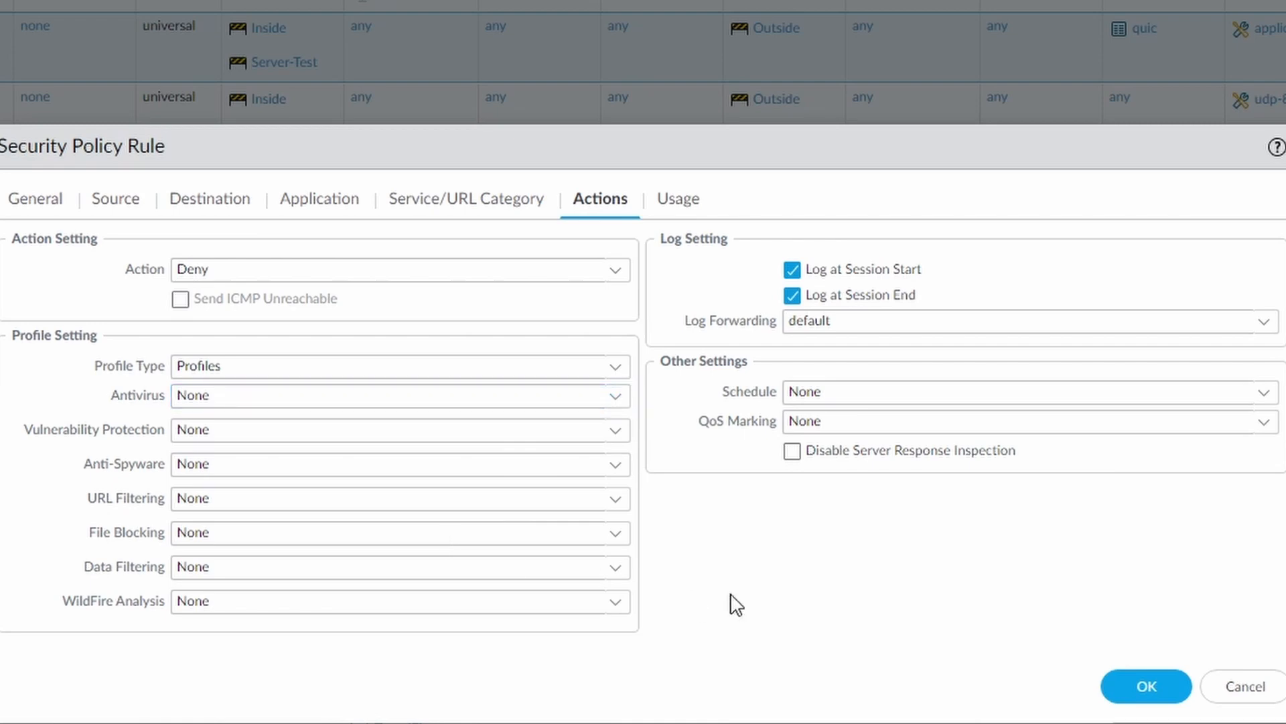
Try the Group profile type, check the selectable group profiles, and restore the profile type to None.
{"action": "left_click", "coordinate": [621, 368]}
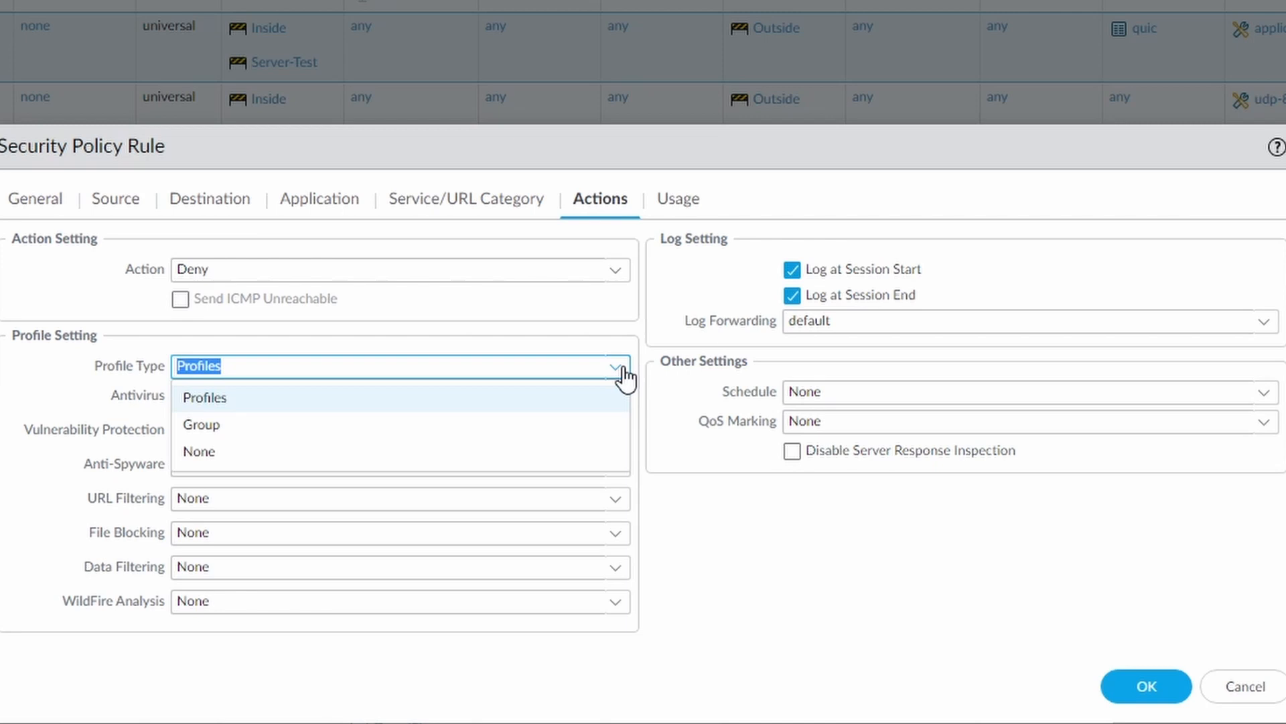
{"action": "left_click", "coordinate": [191, 424]}
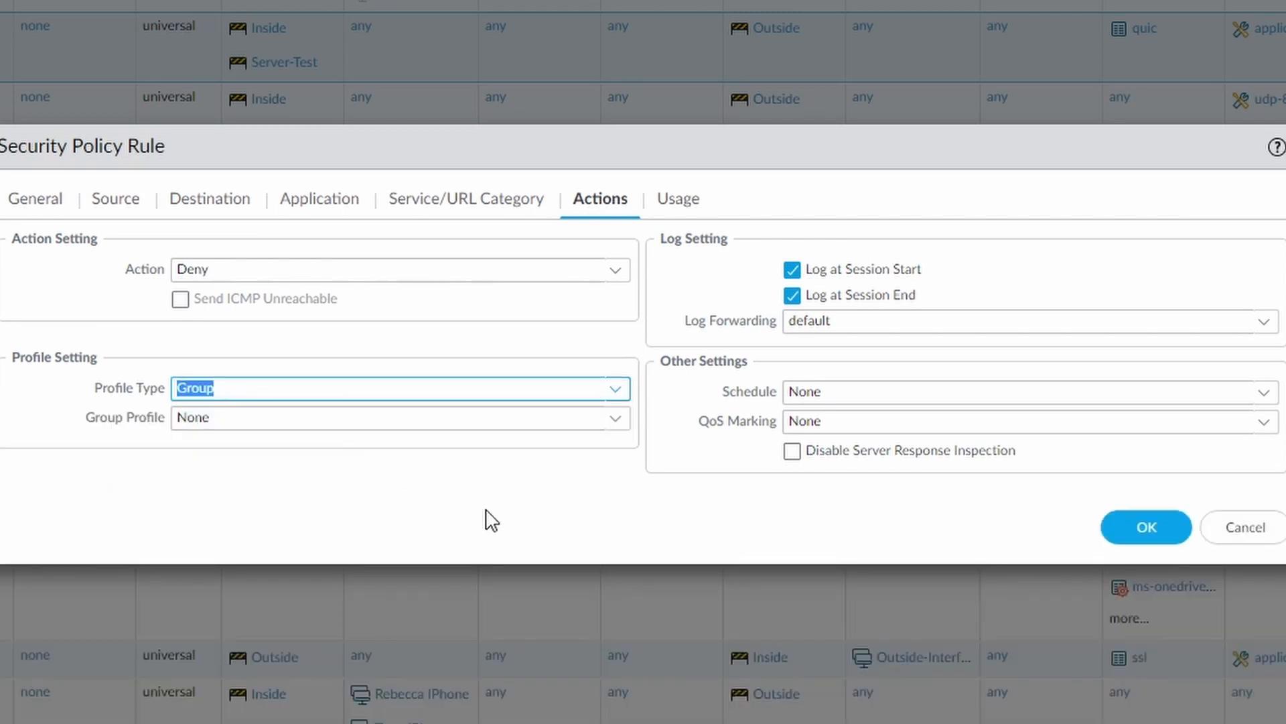
{"action": "left_click", "coordinate": [610, 421]}
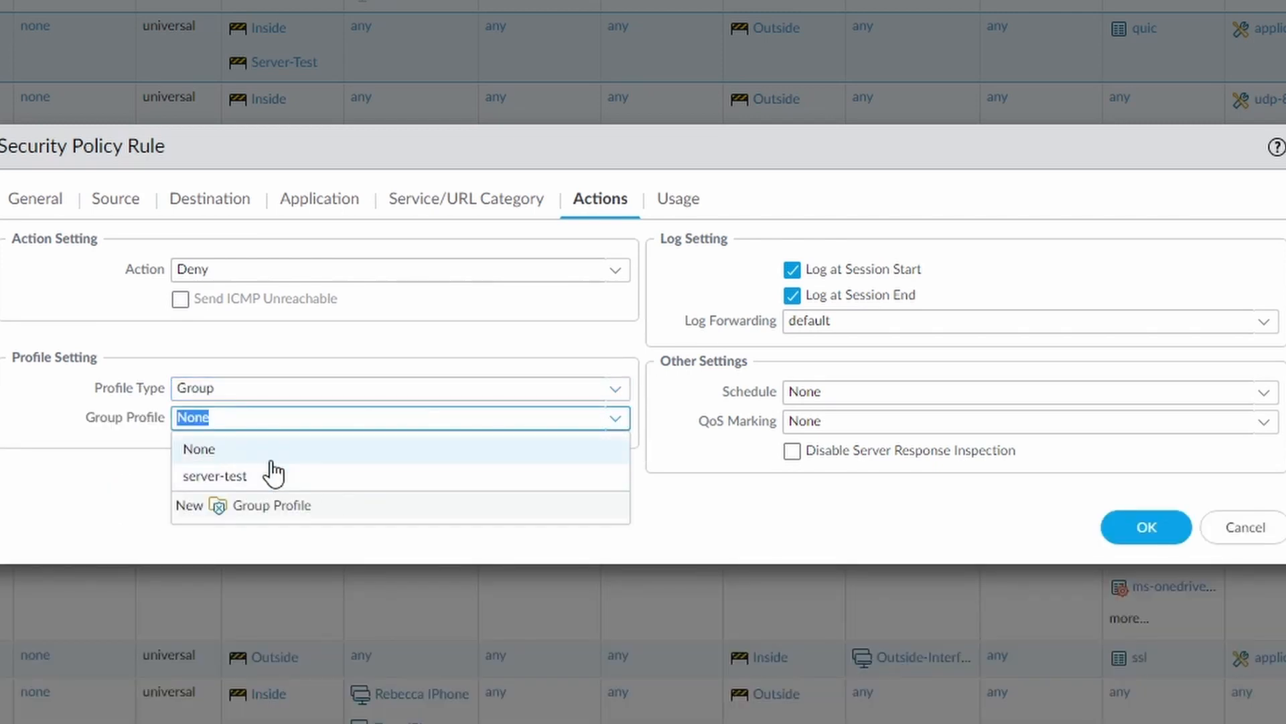
{"action": "left_click", "coordinate": [690, 528]}
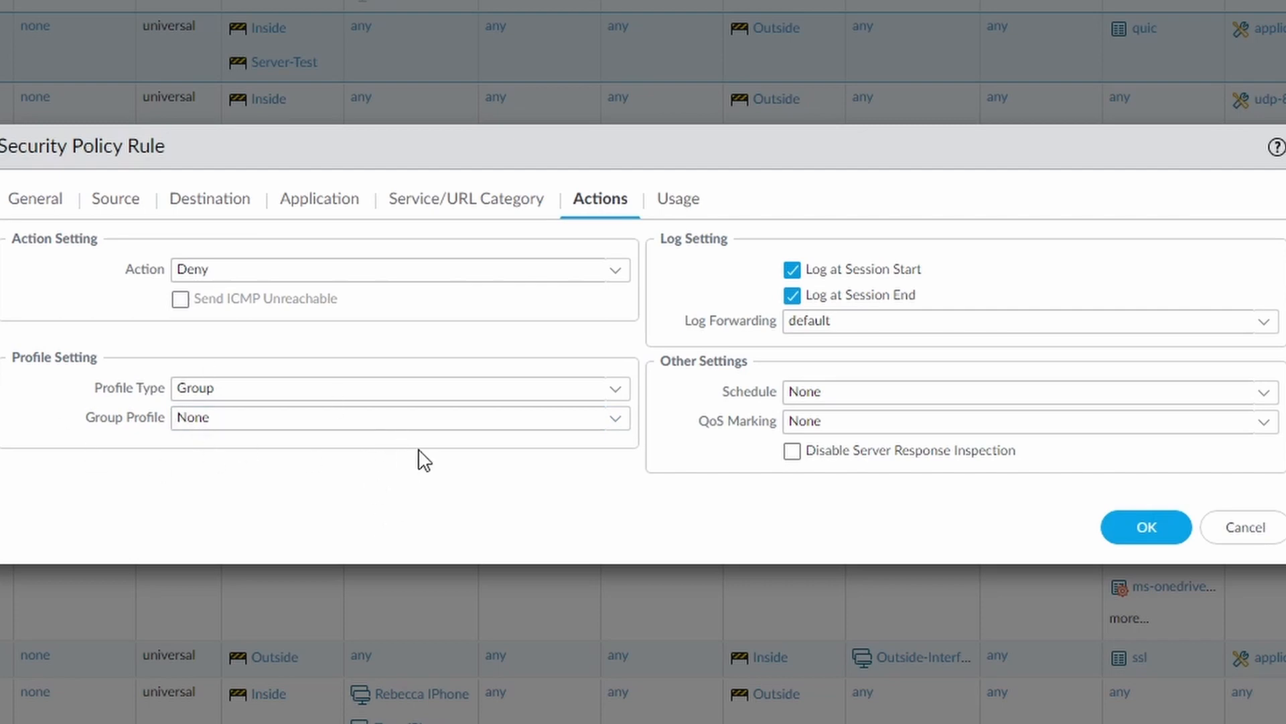
{"action": "left_click", "coordinate": [611, 392]}
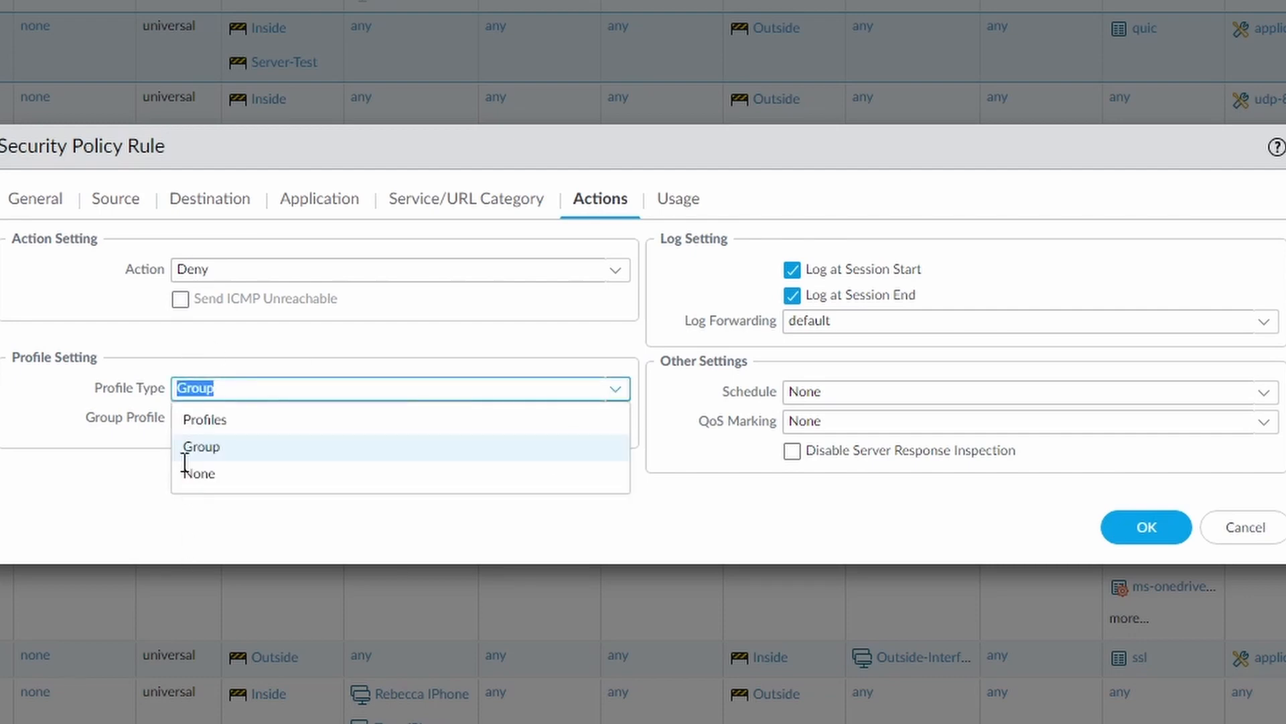
{"action": "left_click", "coordinate": [202, 474]}
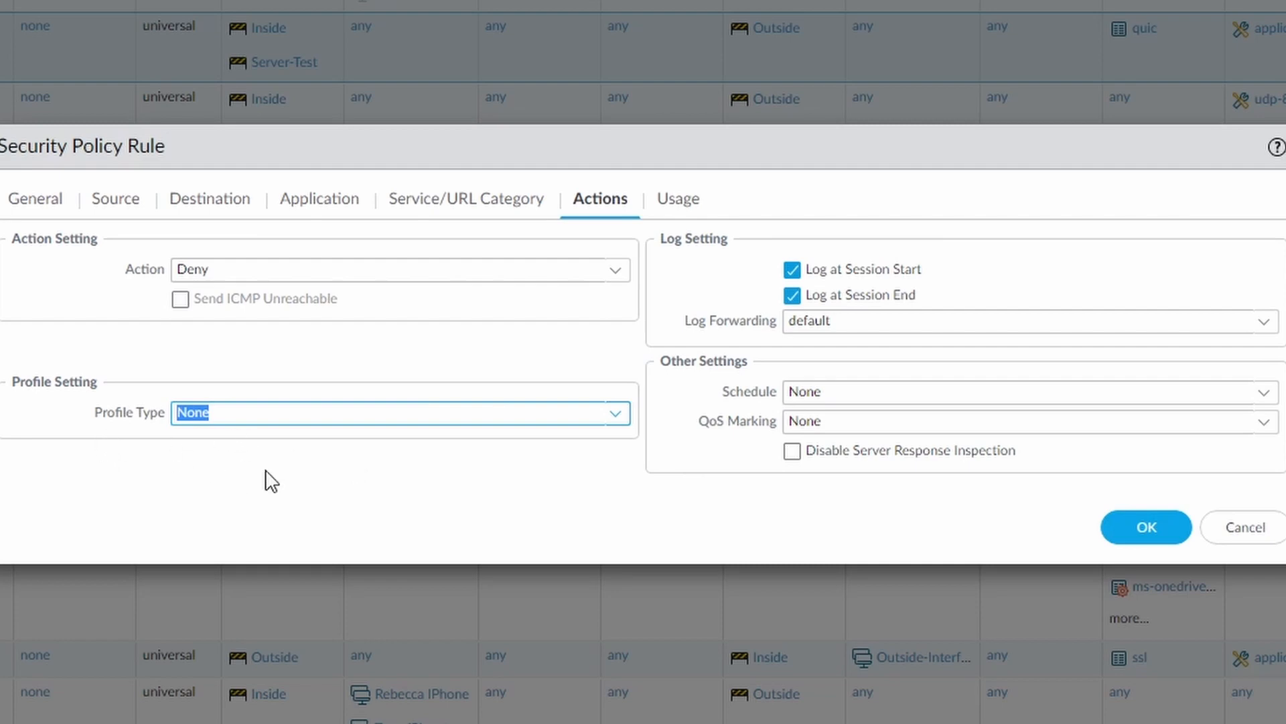
{"action": "left_click", "coordinate": [520, 493]}
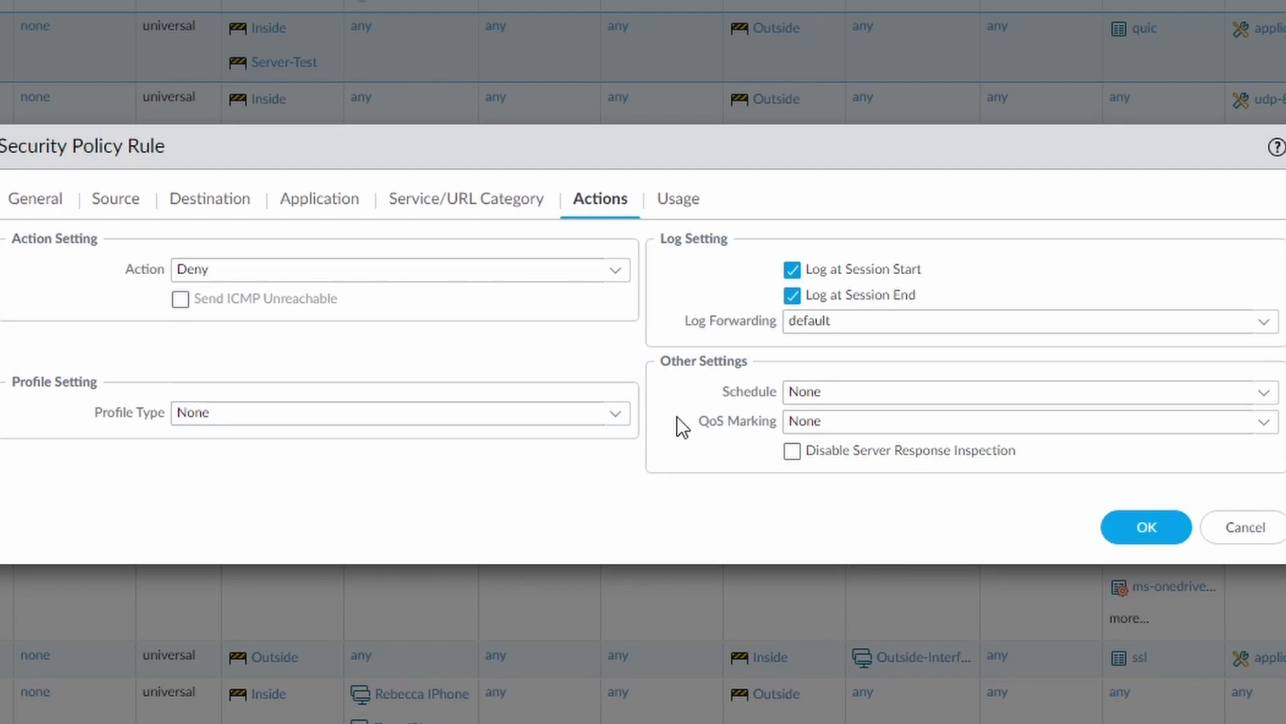
Examine the rule's usage data and its comparison of applications with applications seen, and close the rule without saving.
{"action": "left_click", "coordinate": [679, 201]}
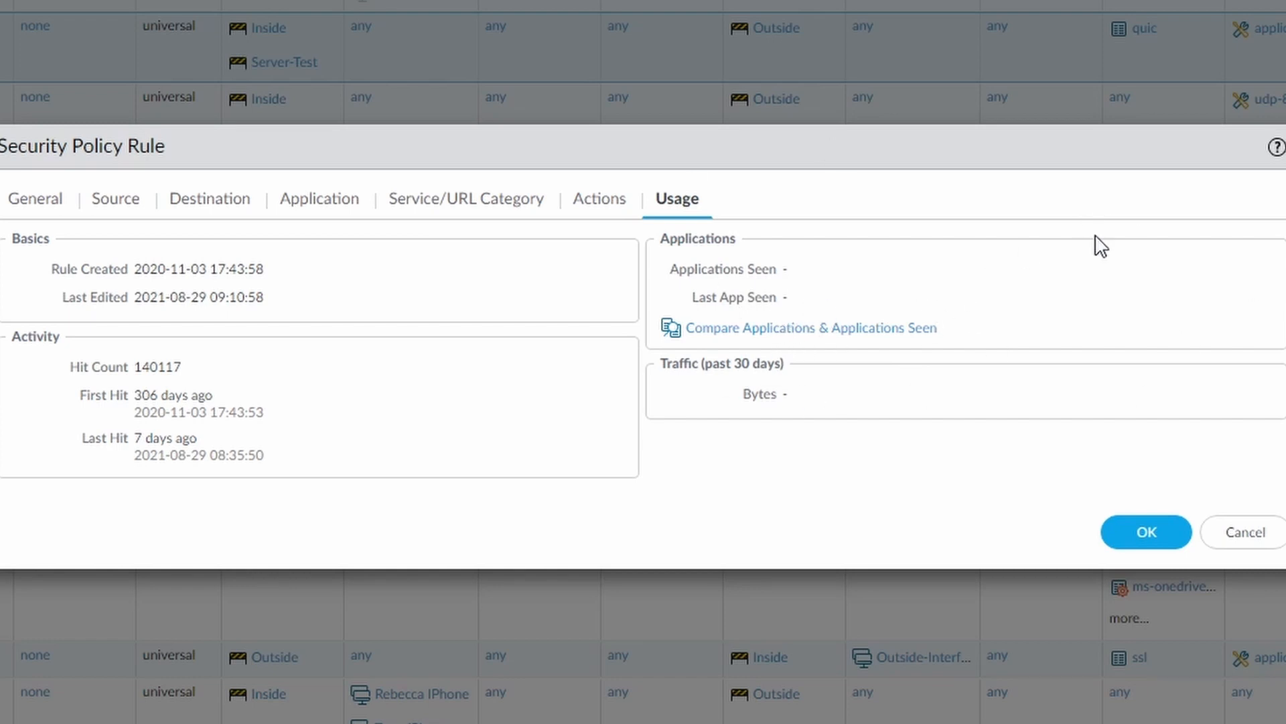
{"action": "left_click", "coordinate": [730, 330]}
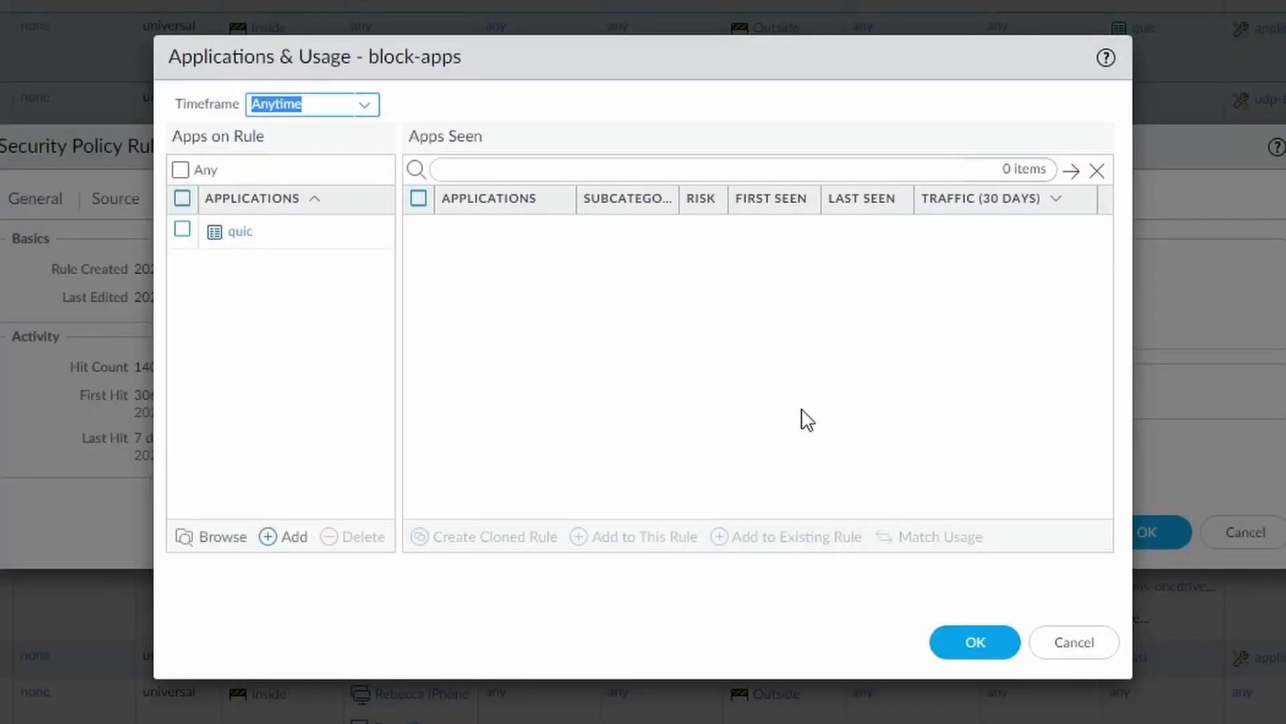
{"action": "left_click", "coordinate": [1075, 644]}
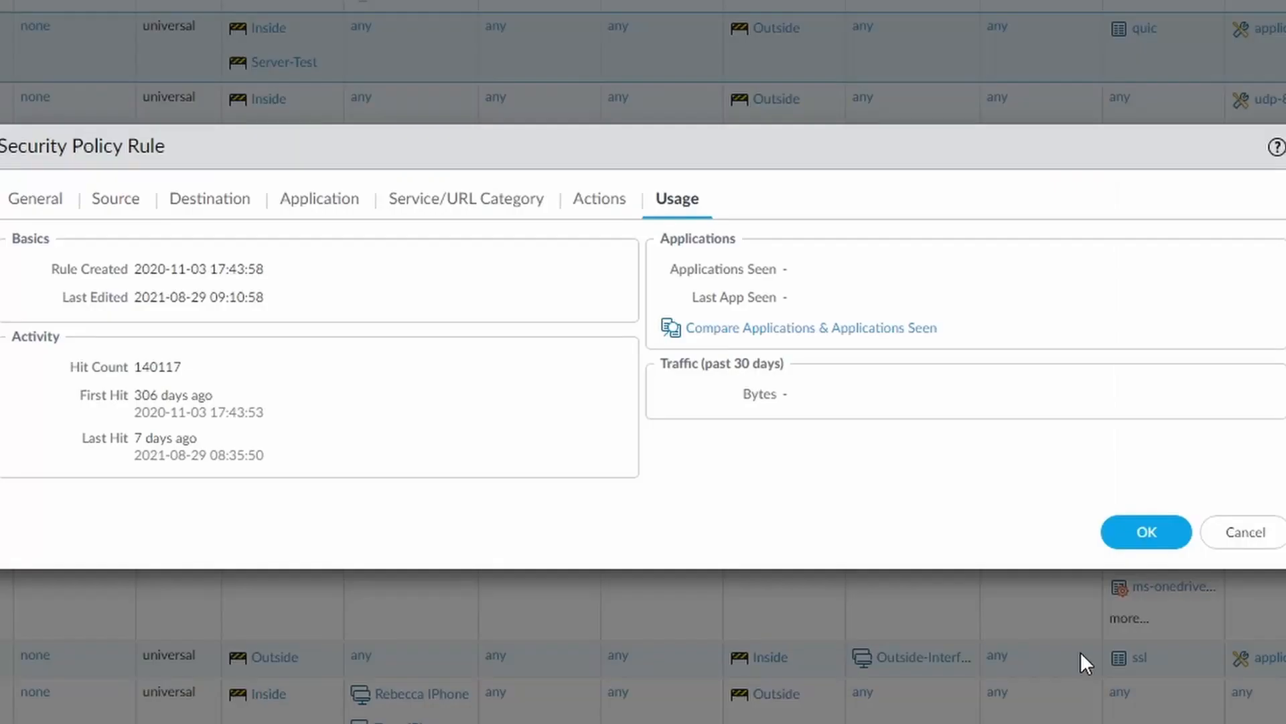
{"action": "left_click", "coordinate": [1241, 546]}
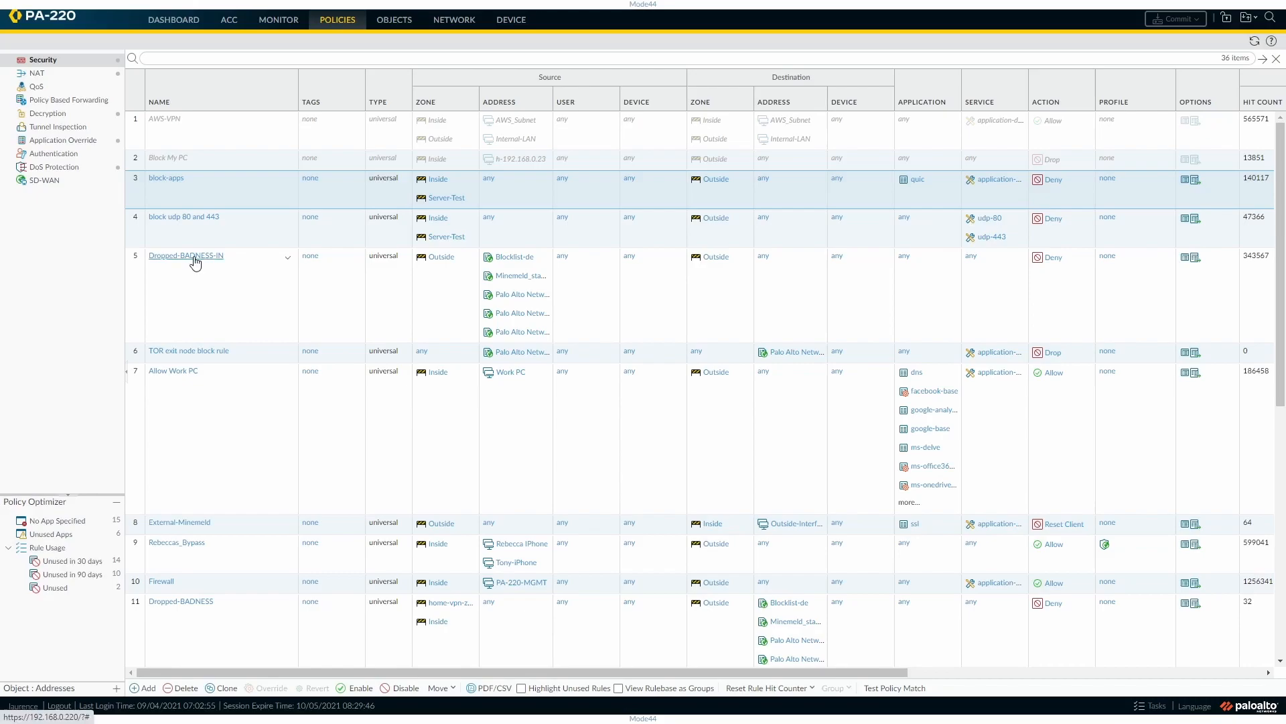
Examine the Dropped-BADNESS-IN rule's usage data and close the rule without saving.
{"action": "left_click", "coordinate": [195, 258]}
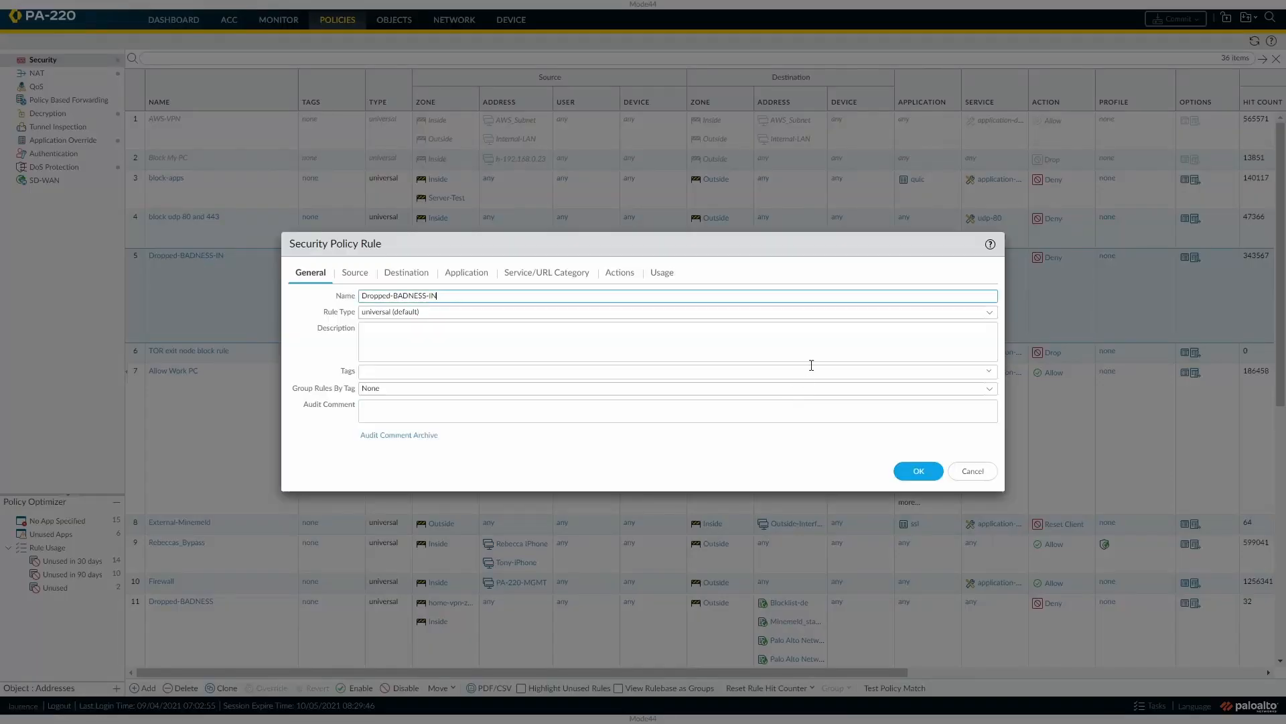
{"action": "left_click", "coordinate": [663, 273]}
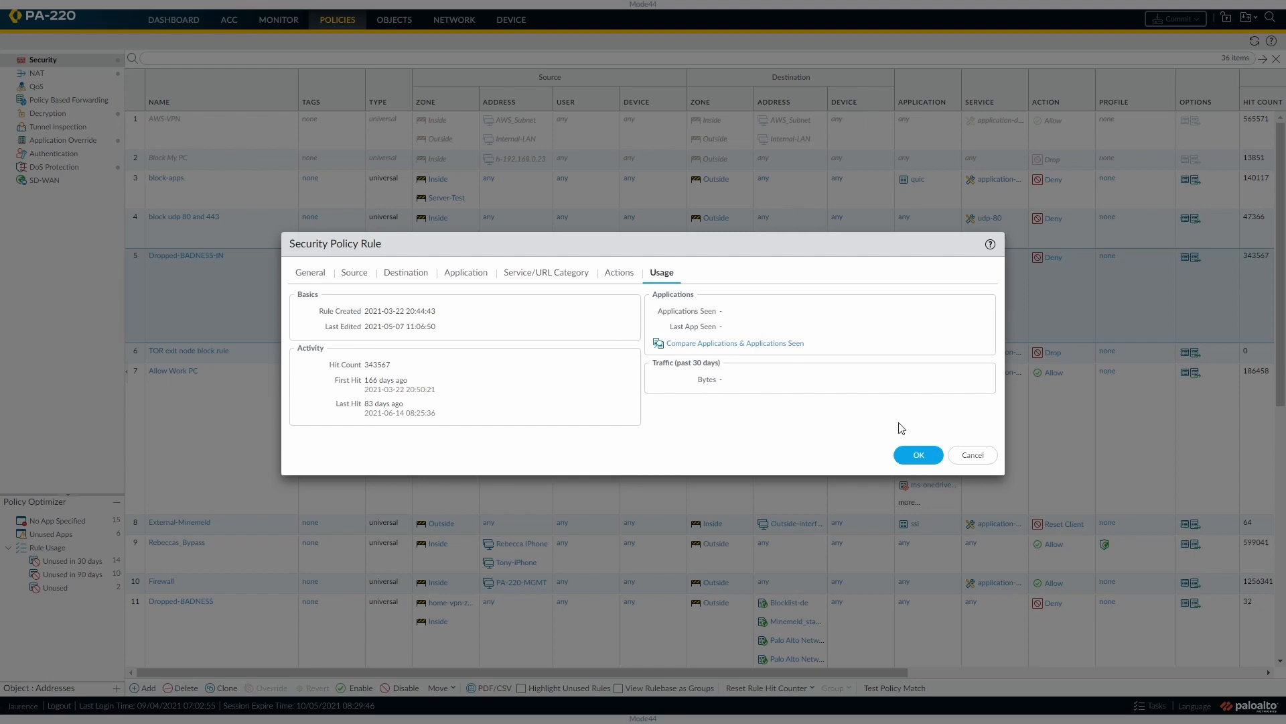
{"action": "left_click", "coordinate": [973, 456]}
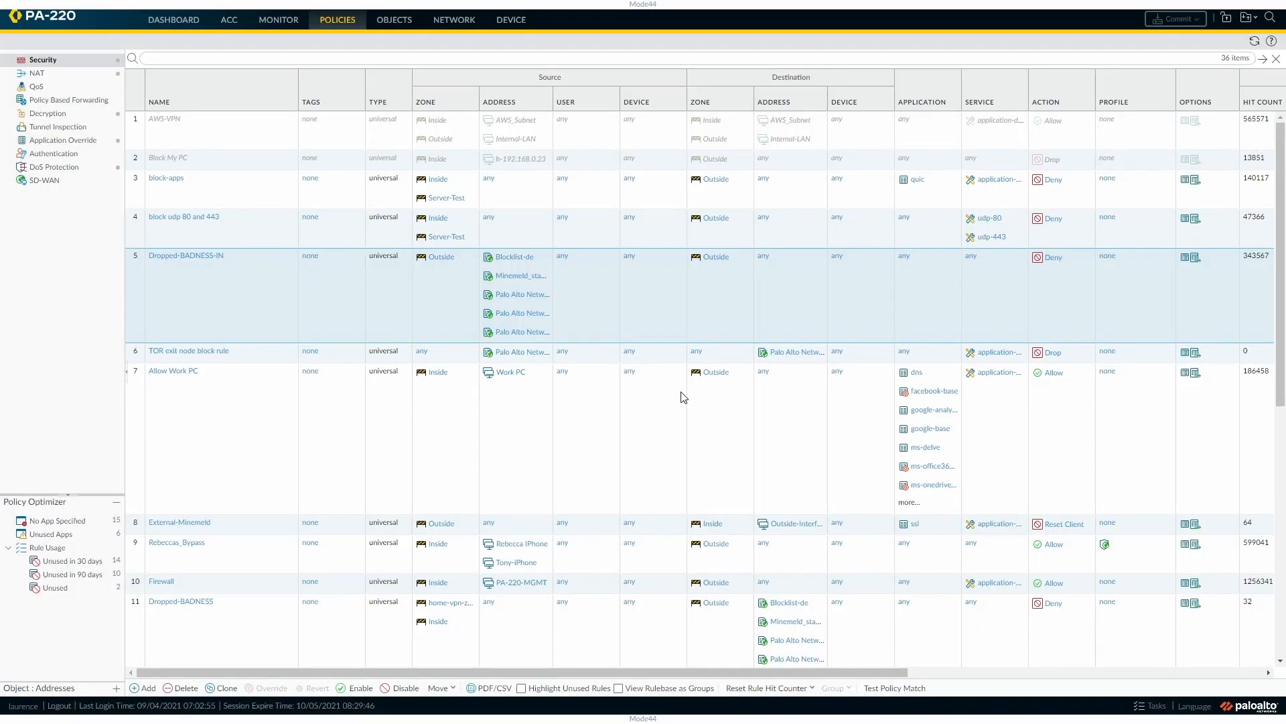
Open the Internet-Access rule, examine its usage data and the comparison of applications with applications seen, and close the comparison without saving.
{"action": "scroll", "coordinate": [764, 519], "scroll_direction": "down", "scroll_amount": 1}
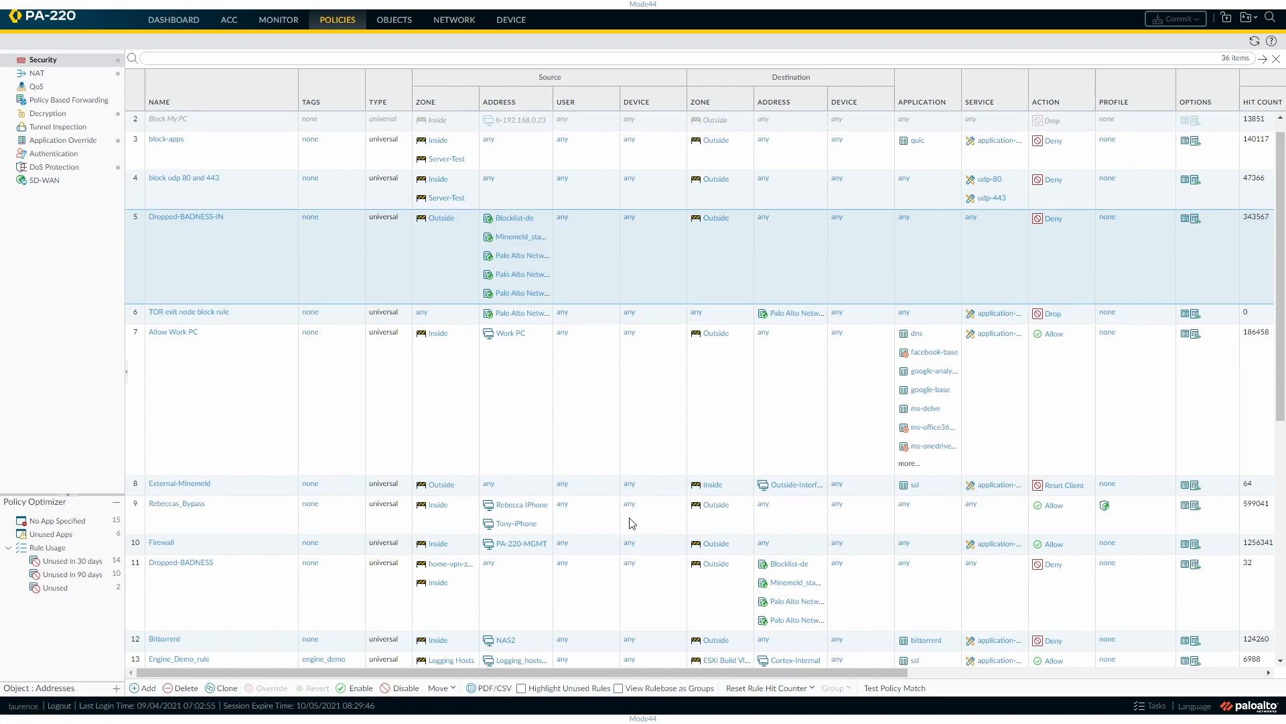
{"action": "scroll", "coordinate": [511, 563], "scroll_direction": "down", "scroll_amount": 5}
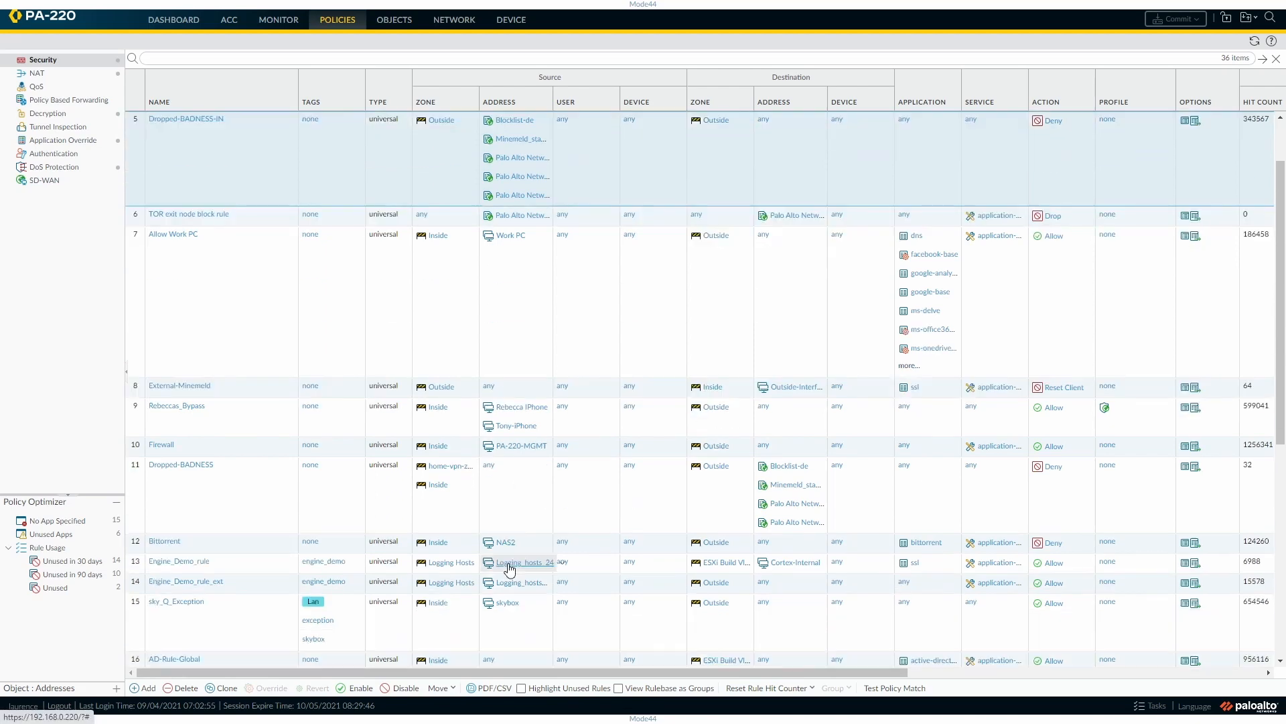
{"action": "scroll", "coordinate": [492, 575], "scroll_direction": "down", "scroll_amount": 1}
{"action": "scroll", "coordinate": [476, 575], "scroll_direction": "down", "scroll_amount": 4}
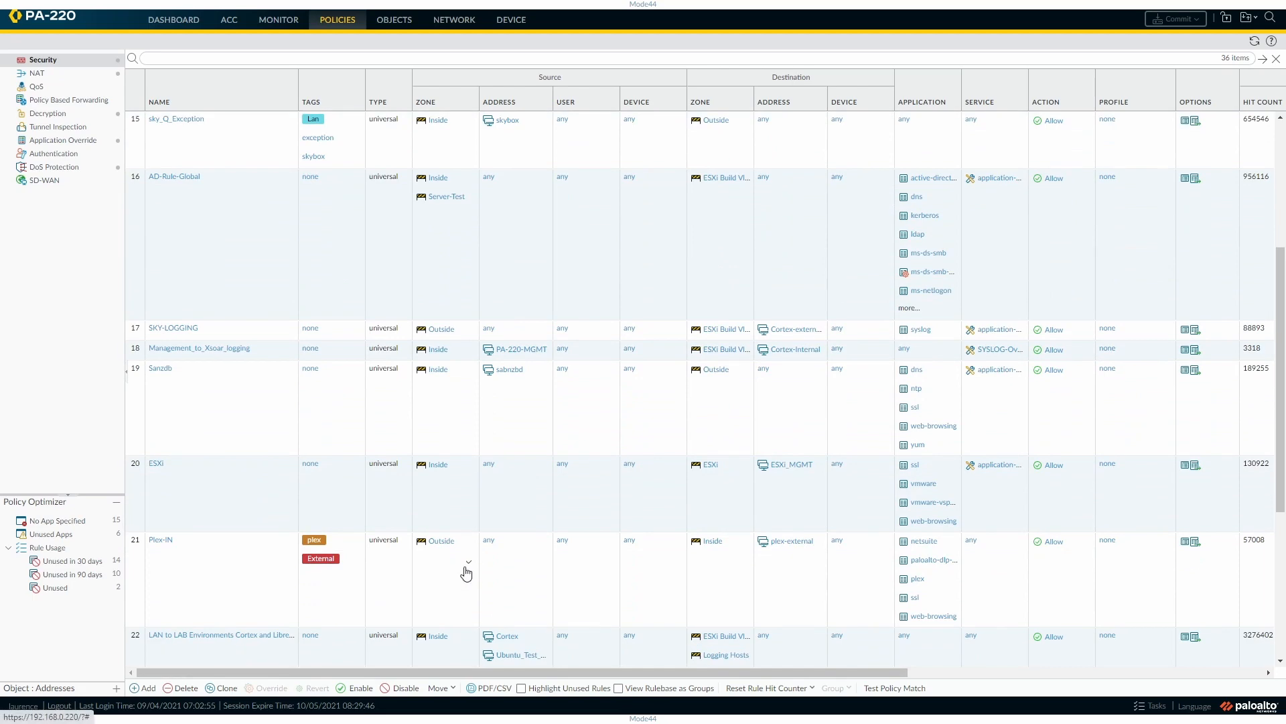
{"action": "scroll", "coordinate": [418, 551], "scroll_direction": "down", "scroll_amount": 10}
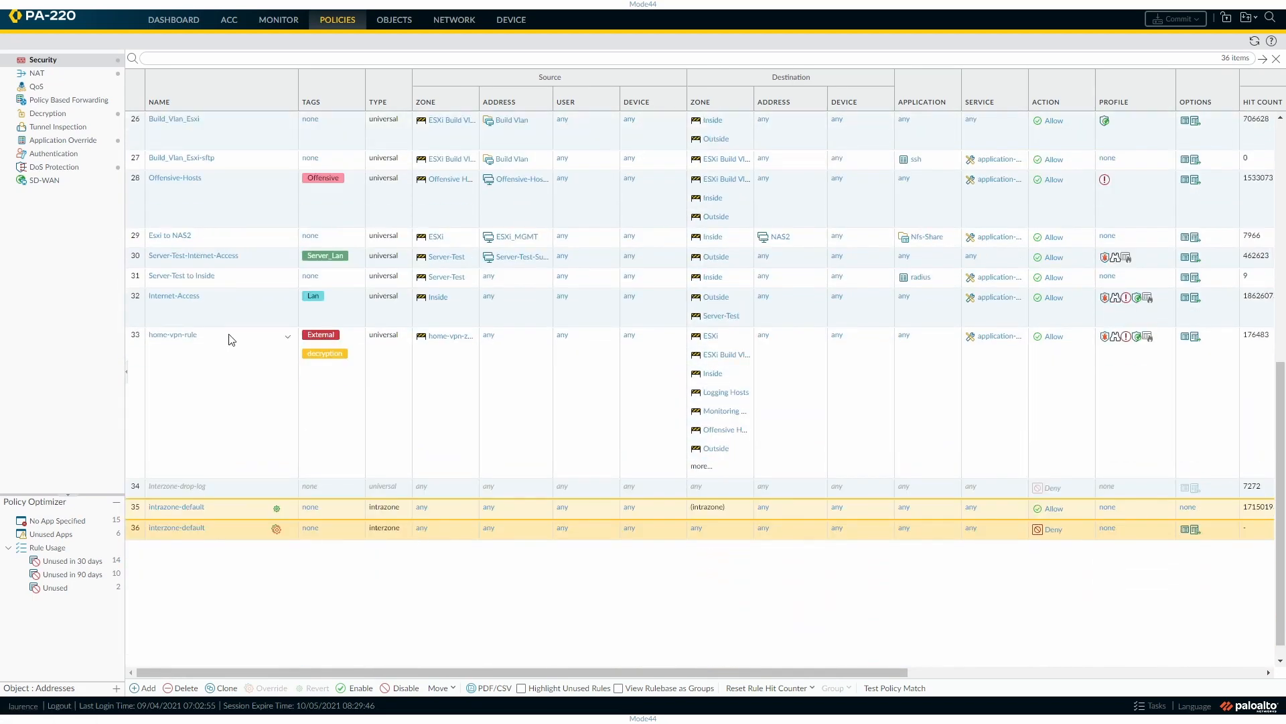
{"action": "left_click", "coordinate": [173, 295]}
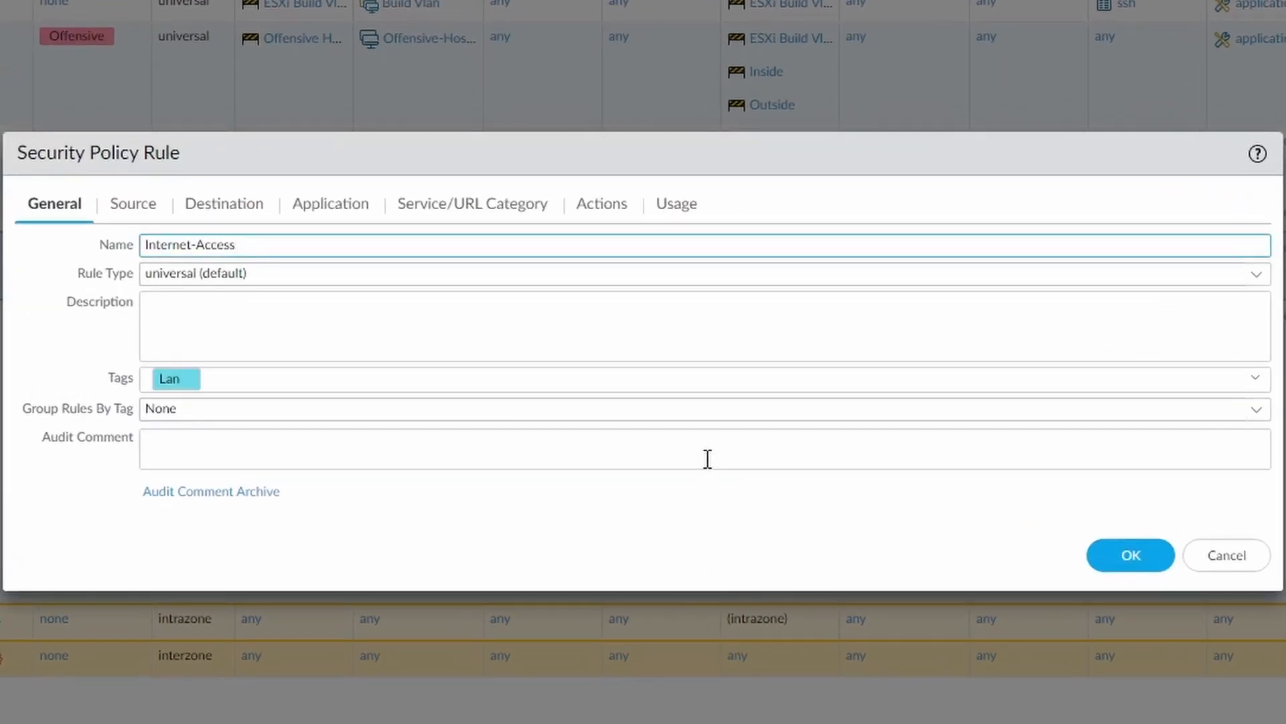
{"action": "left_click", "coordinate": [680, 205]}
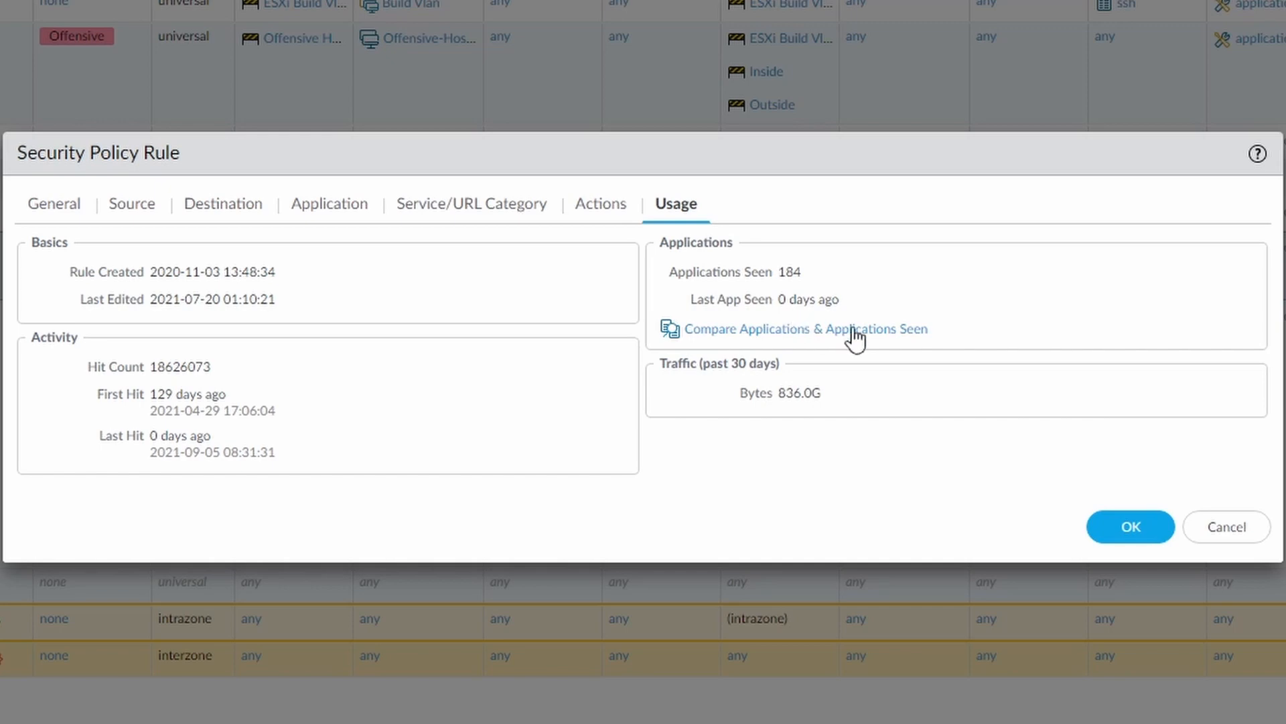
{"action": "left_click", "coordinate": [778, 332]}
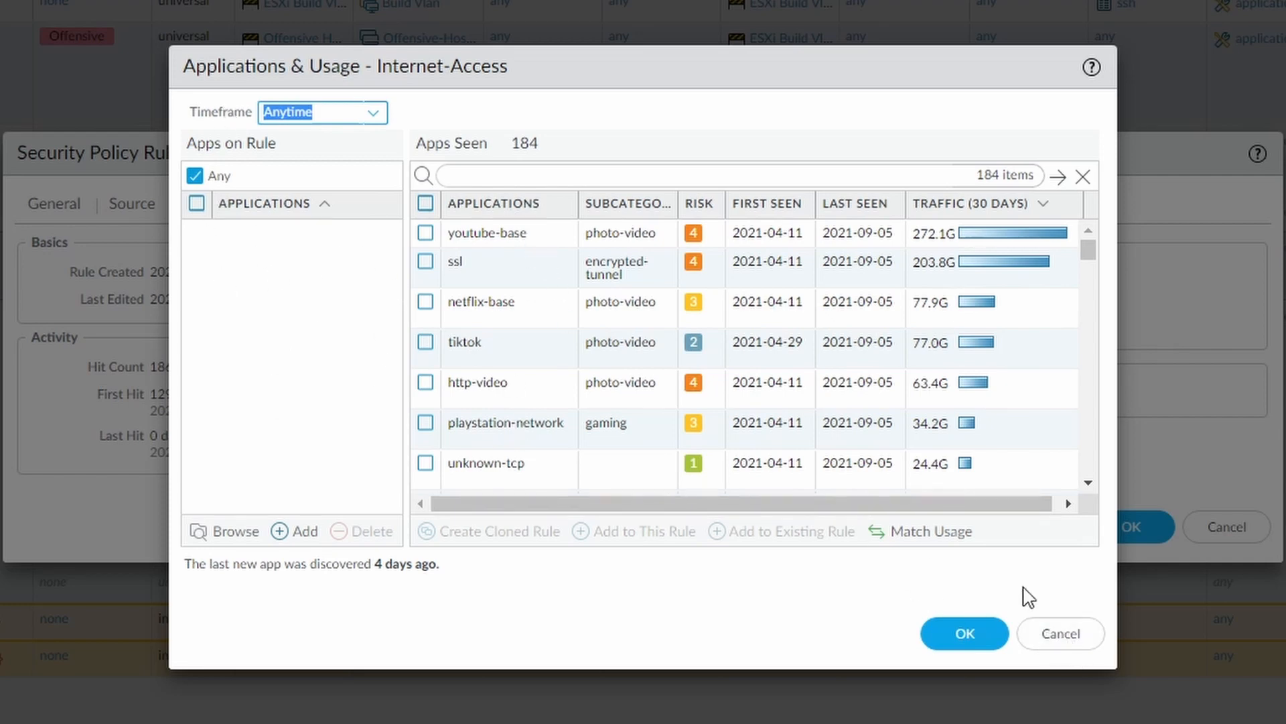
{"action": "left_click", "coordinate": [1051, 633]}
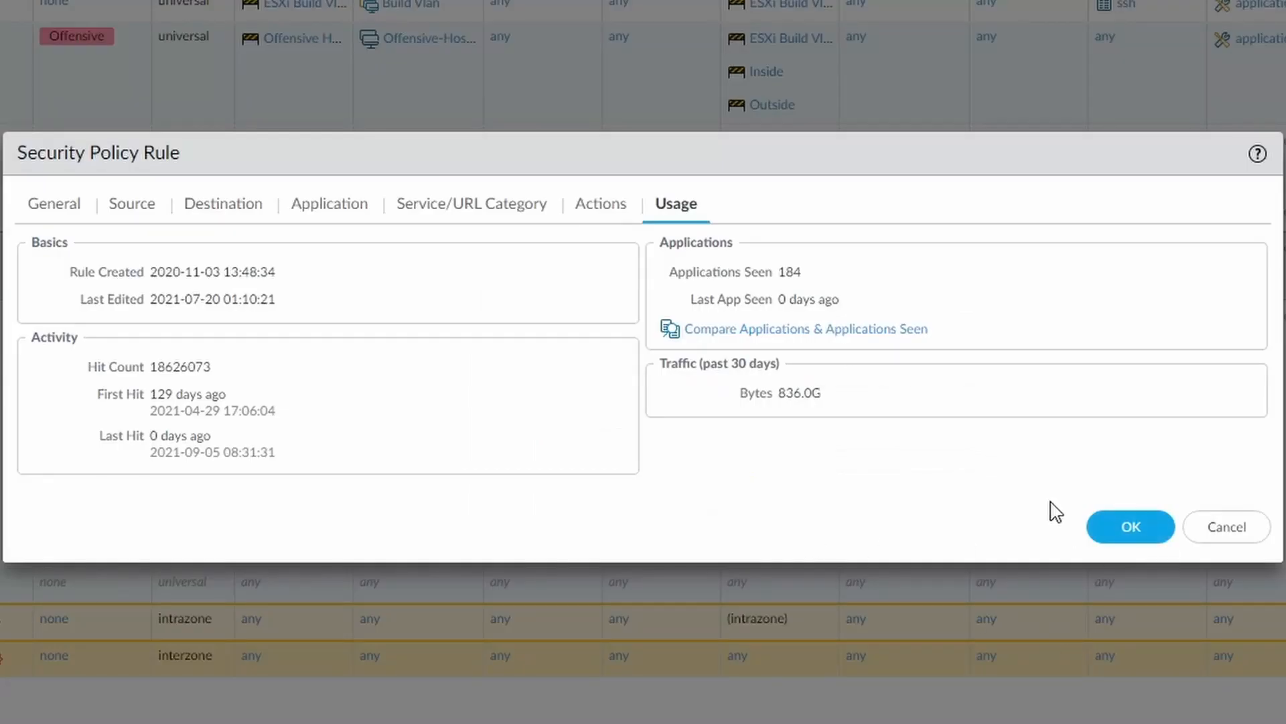
Review the Internet-Access rule's destination, application, service/URL category and general settings without changing them.
{"action": "left_click", "coordinate": [218, 202]}
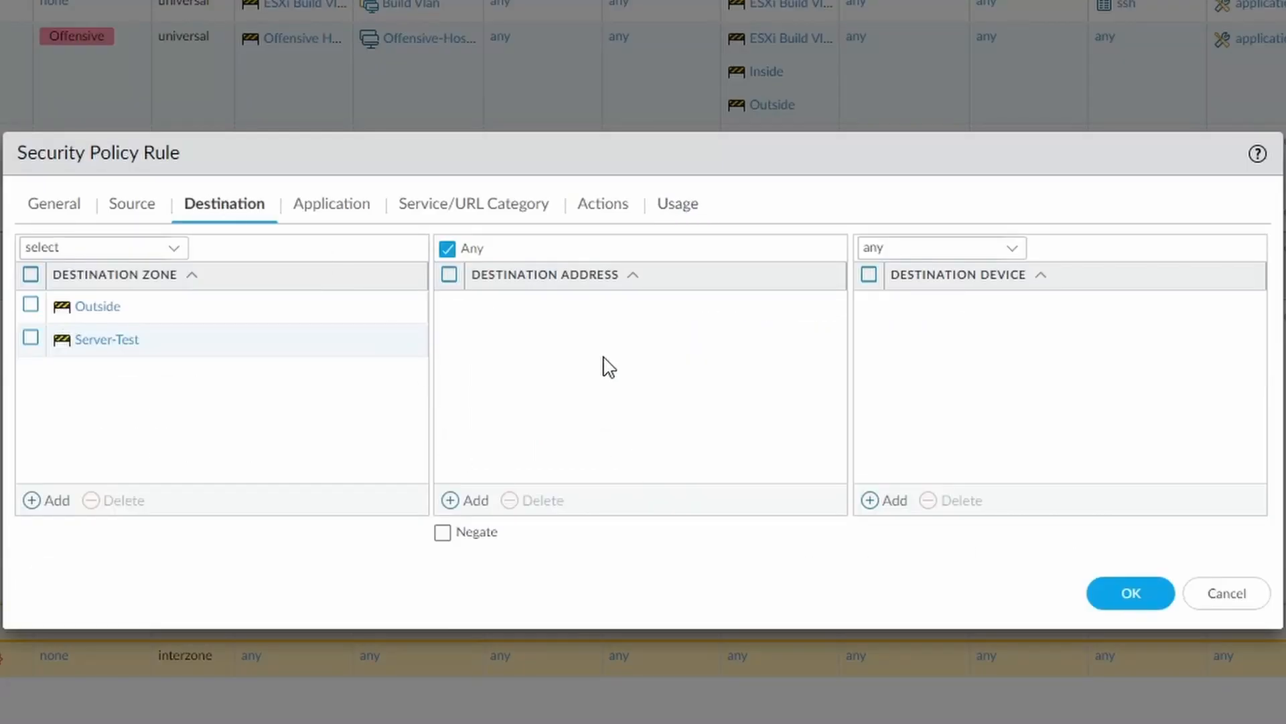
{"action": "left_click", "coordinate": [331, 204]}
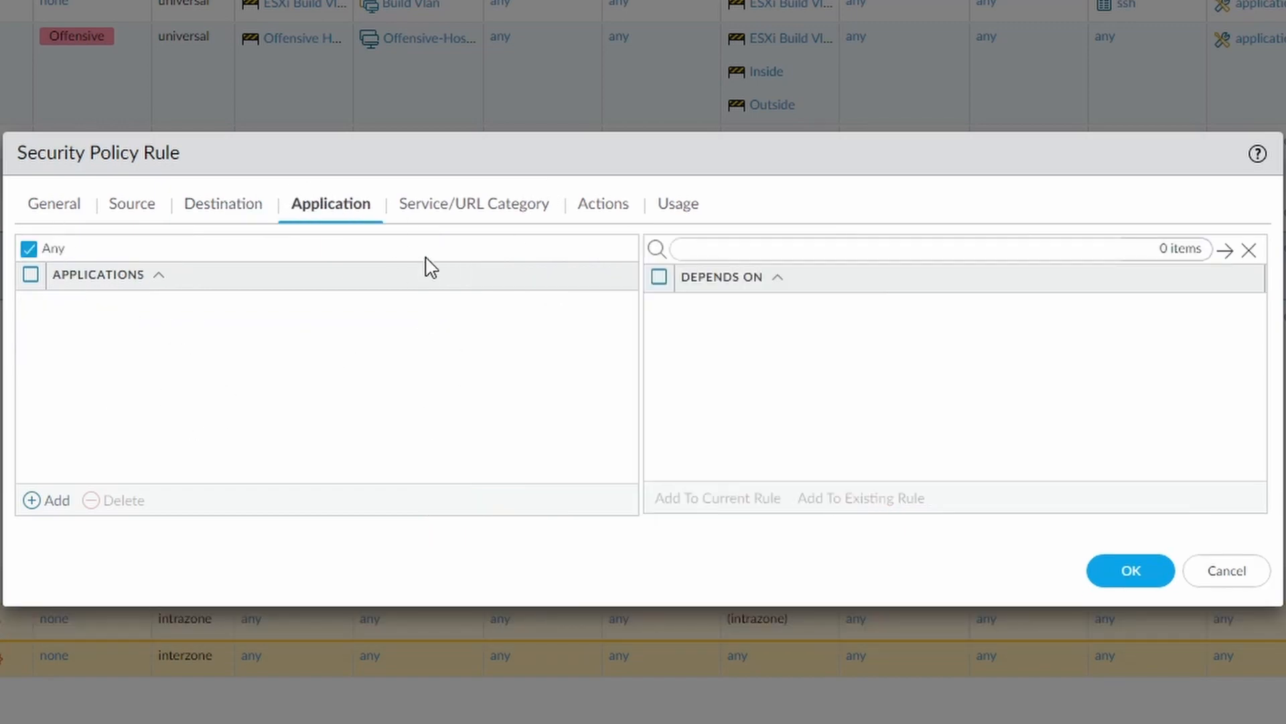
{"action": "left_click", "coordinate": [436, 213]}
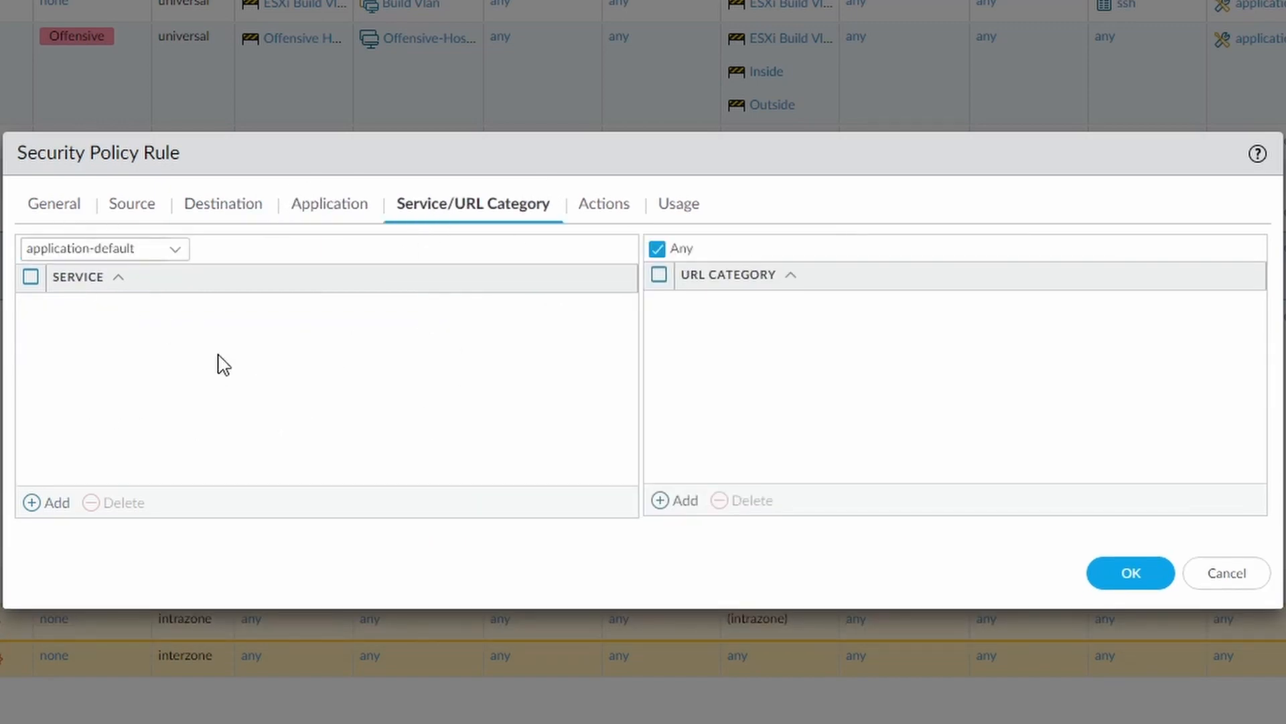
{"action": "left_click", "coordinate": [66, 213]}
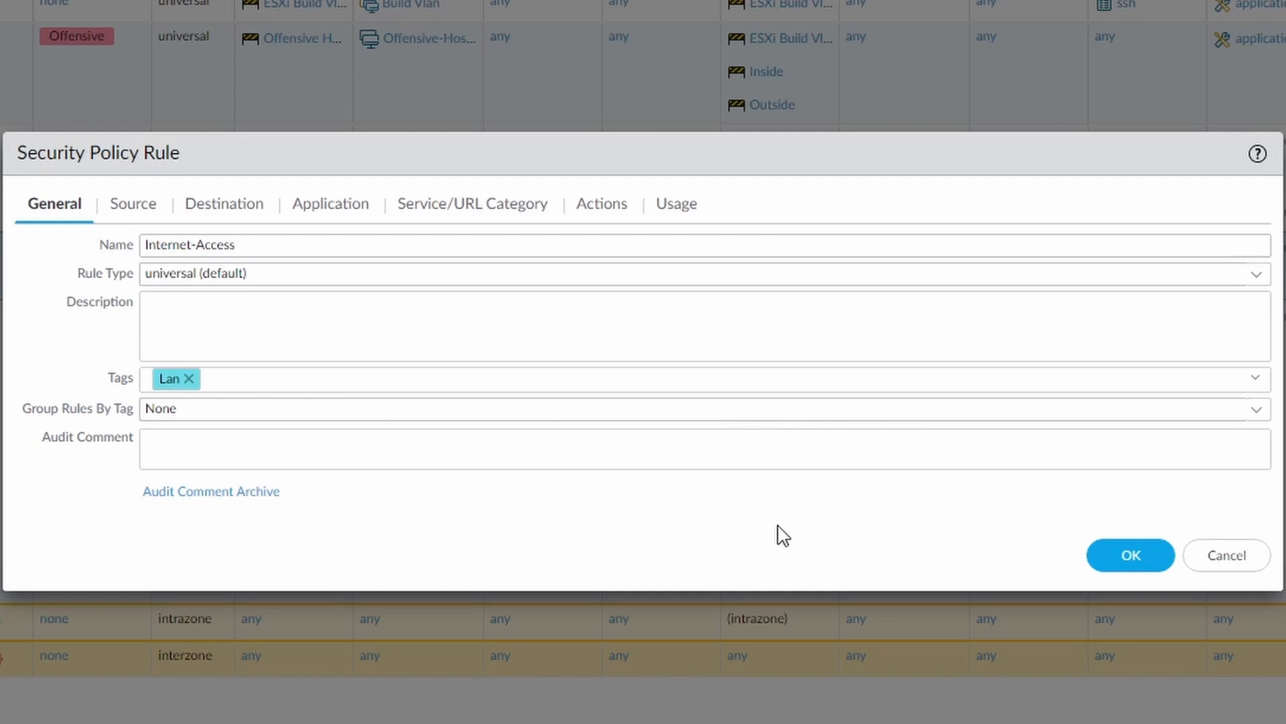
Select all applications seen on the Internet-Access rule, check the options for adding them to an existing rule, and cancel without applying anything.
{"action": "left_click", "coordinate": [678, 204]}
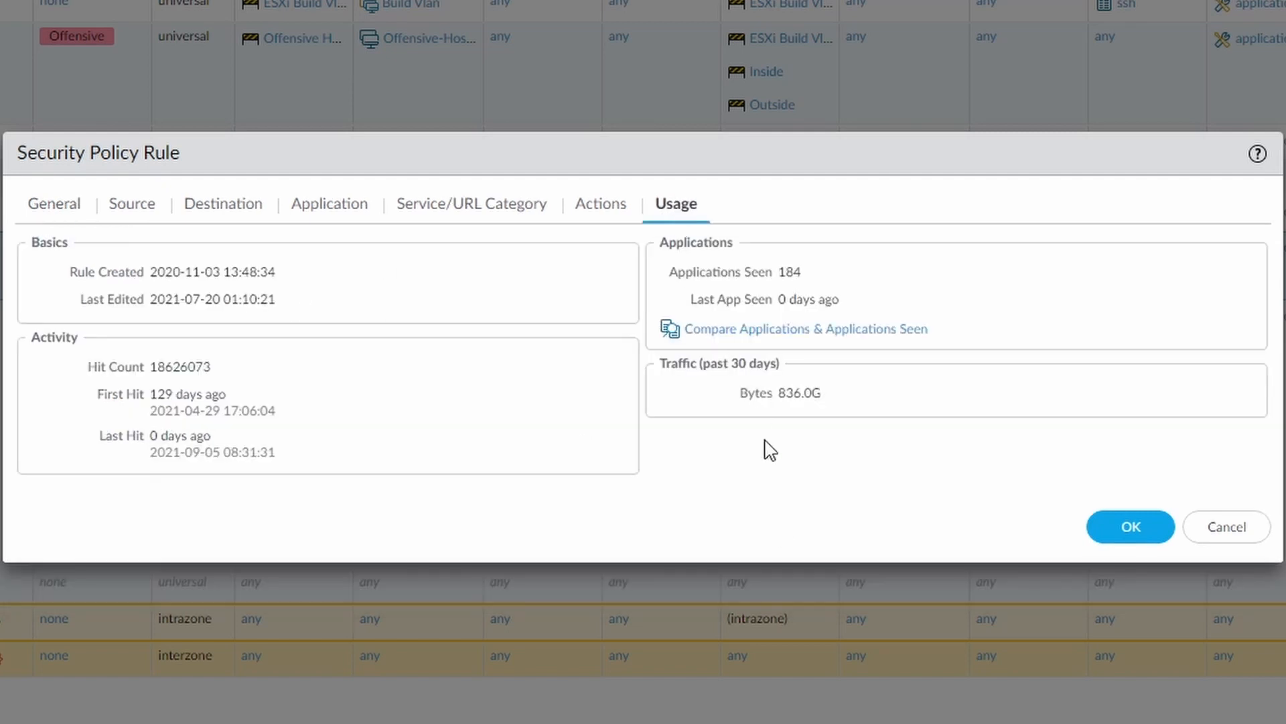
{"action": "left_click", "coordinate": [873, 331]}
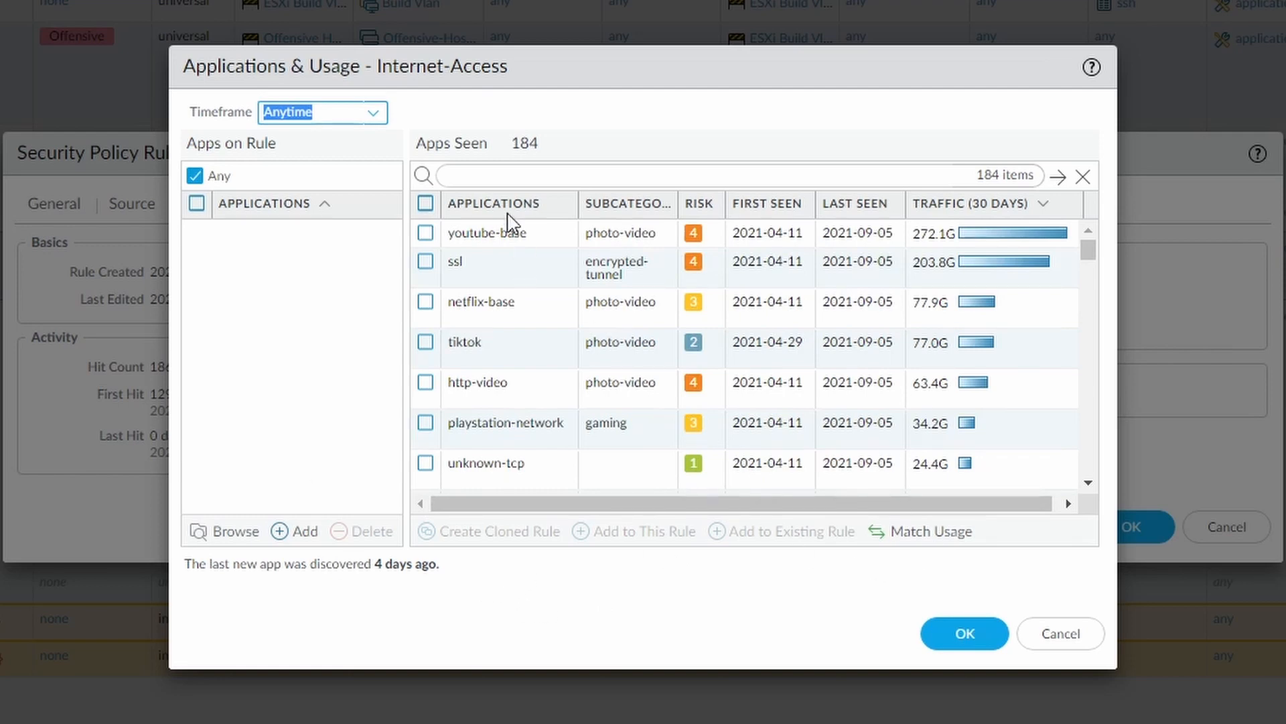
{"action": "left_click", "coordinate": [426, 203]}
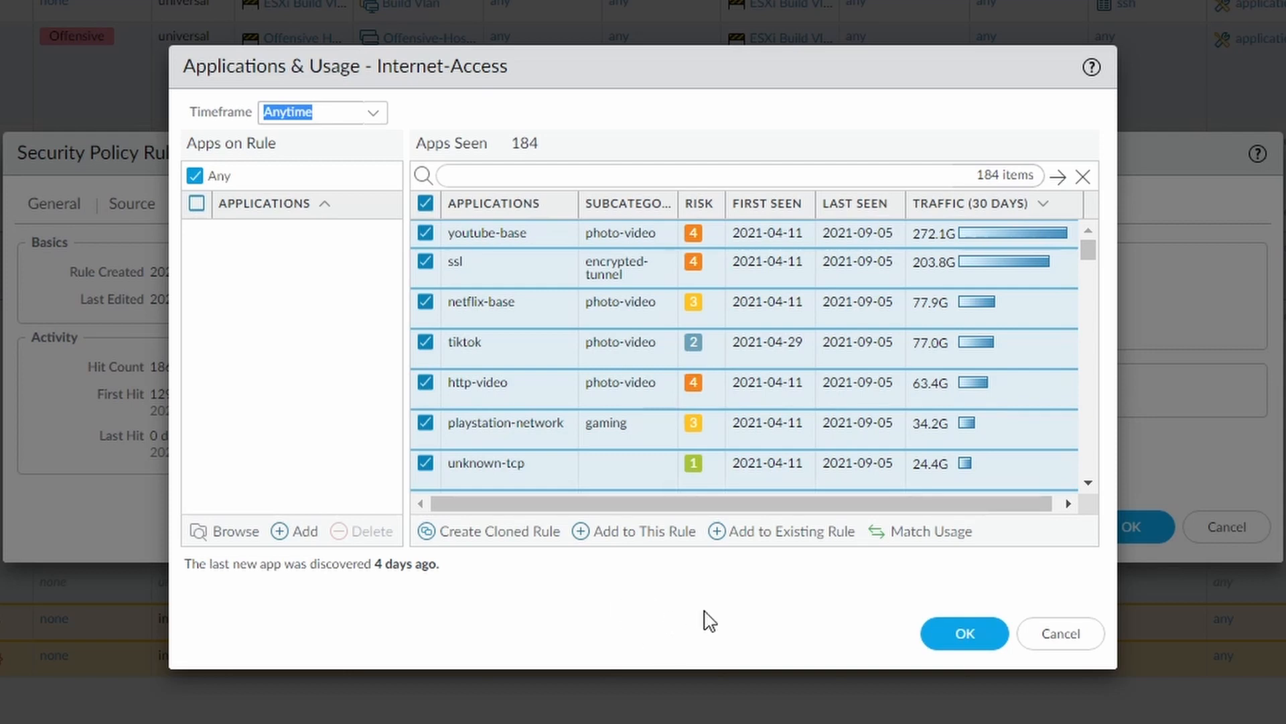
{"action": "left_click", "coordinate": [774, 532]}
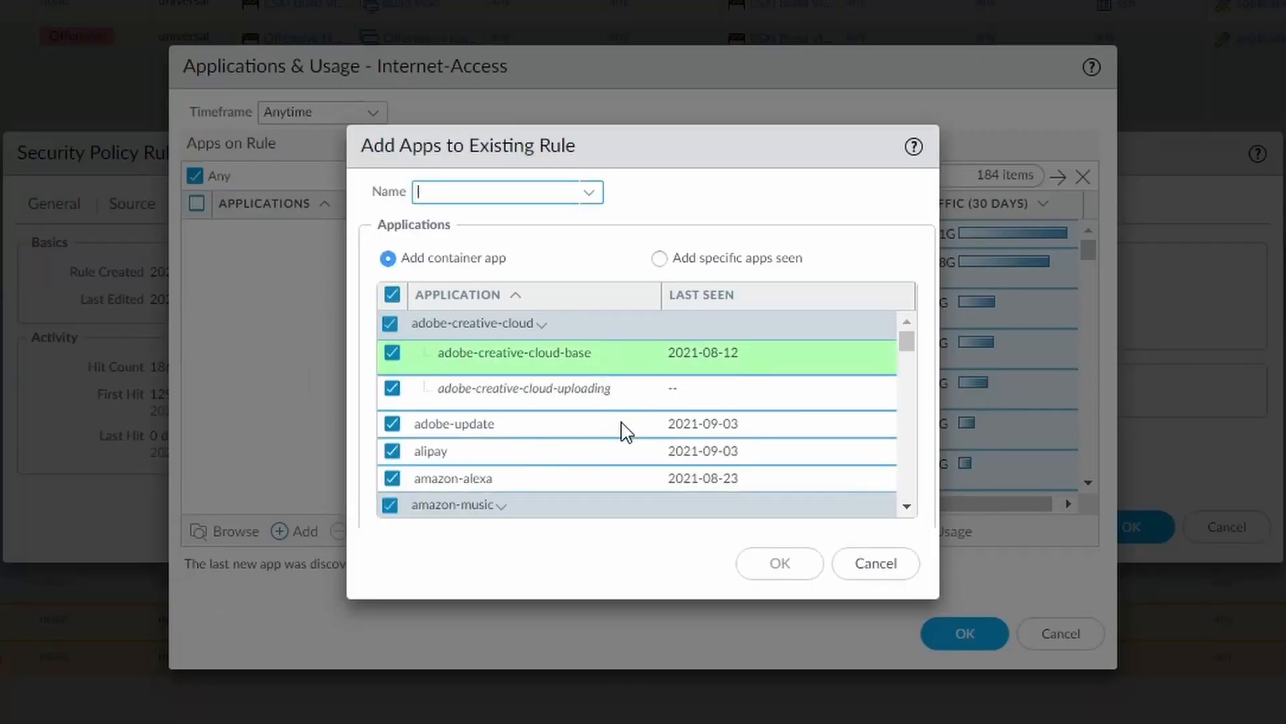
{"action": "scroll", "coordinate": [626, 432], "scroll_direction": "down", "scroll_amount": 5}
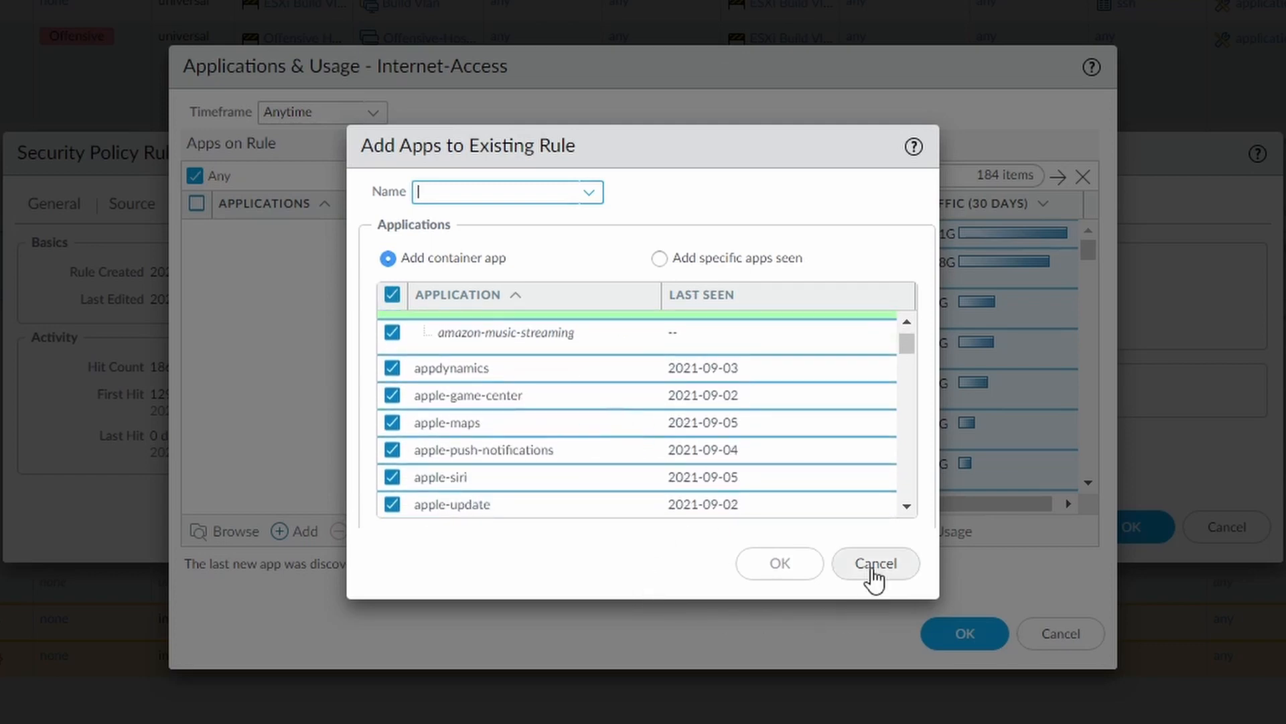
{"action": "left_click", "coordinate": [875, 565]}
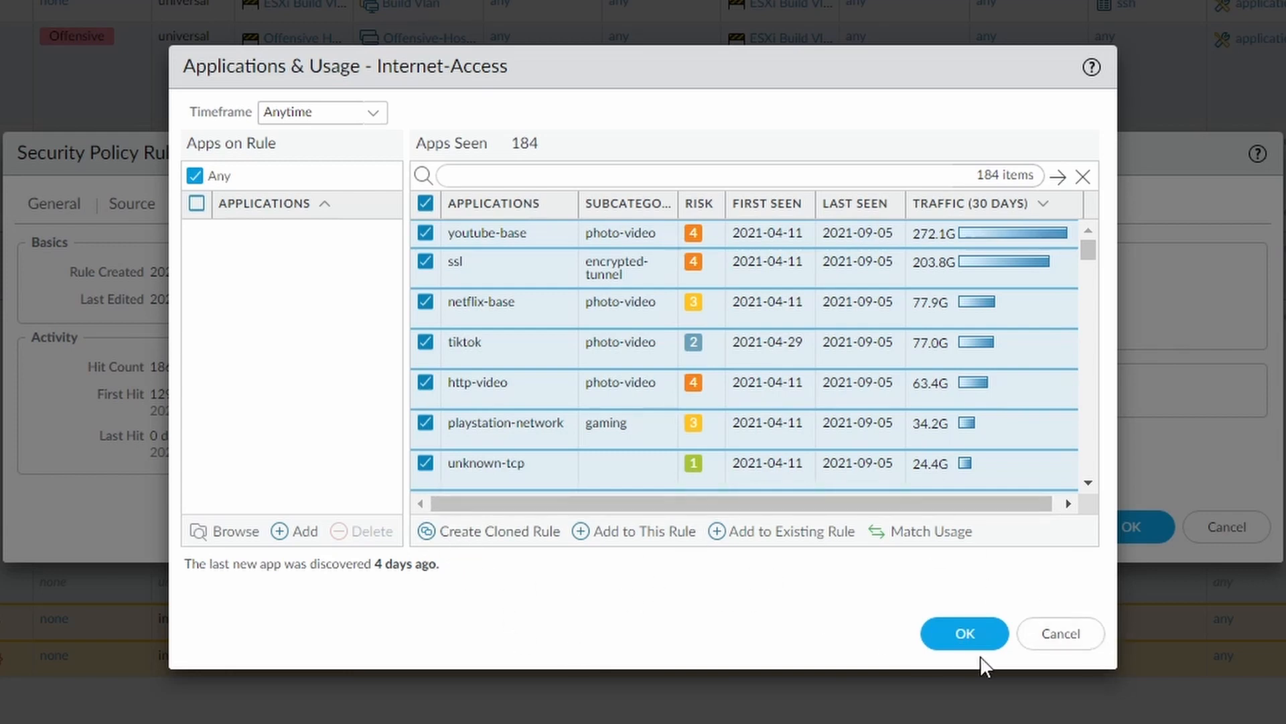
{"action": "left_click", "coordinate": [1047, 636]}
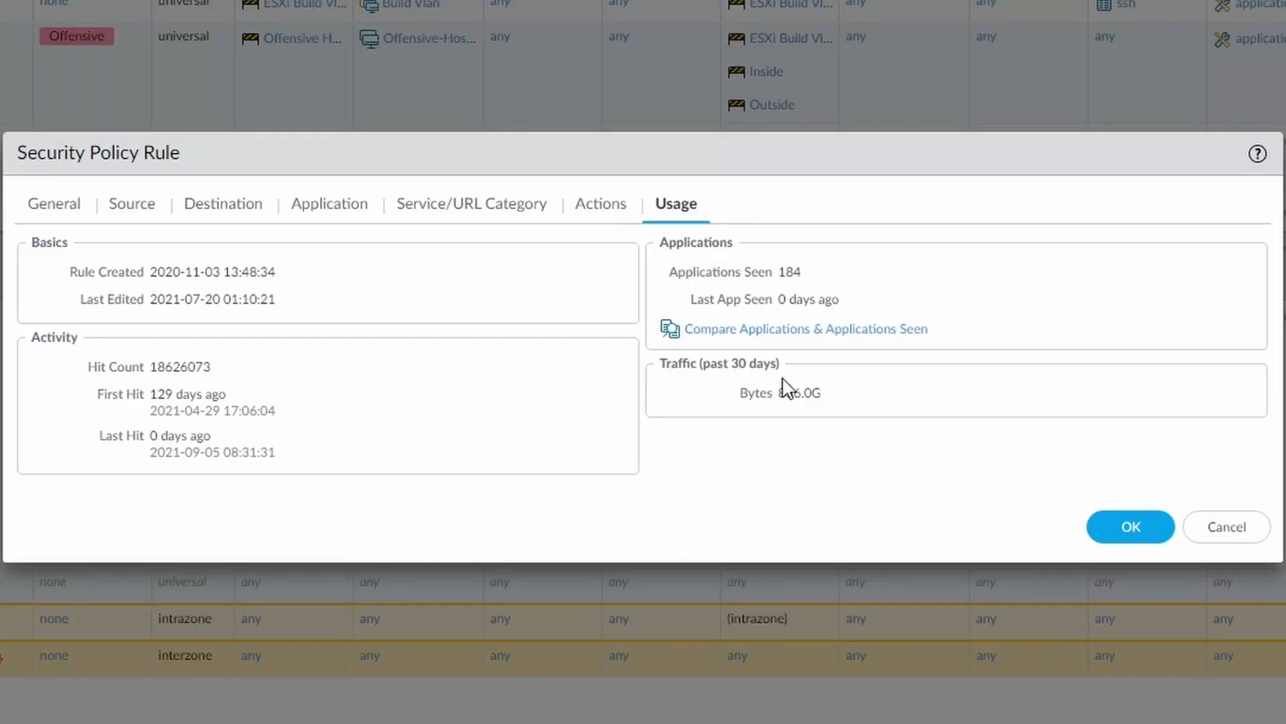